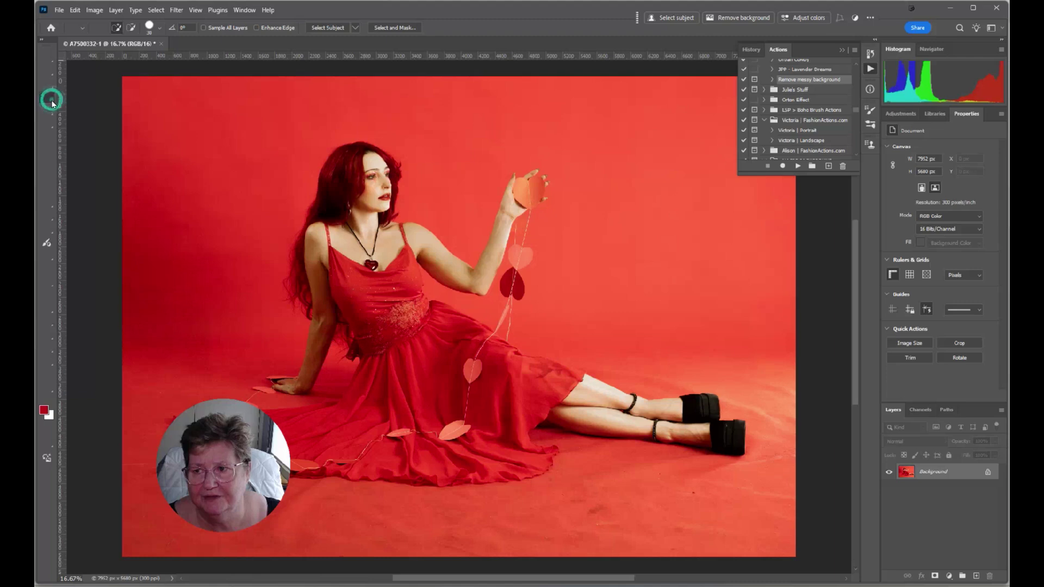
# Step: Select the woman with the Quick Selection tool's Select Subject and expand the selection by 25 pixels
pyautogui.click(96, 106)
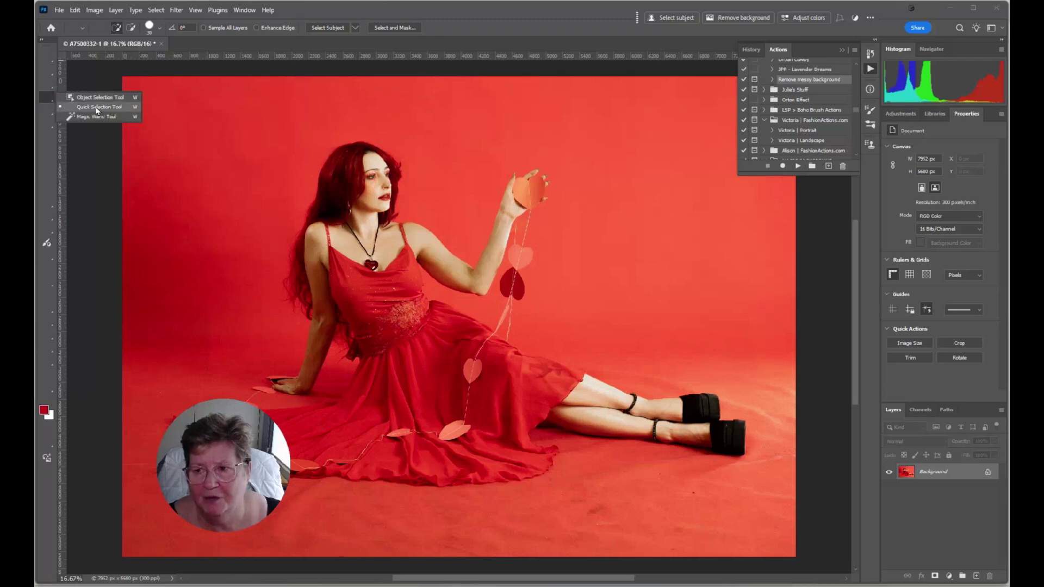
pyautogui.click(332, 28)
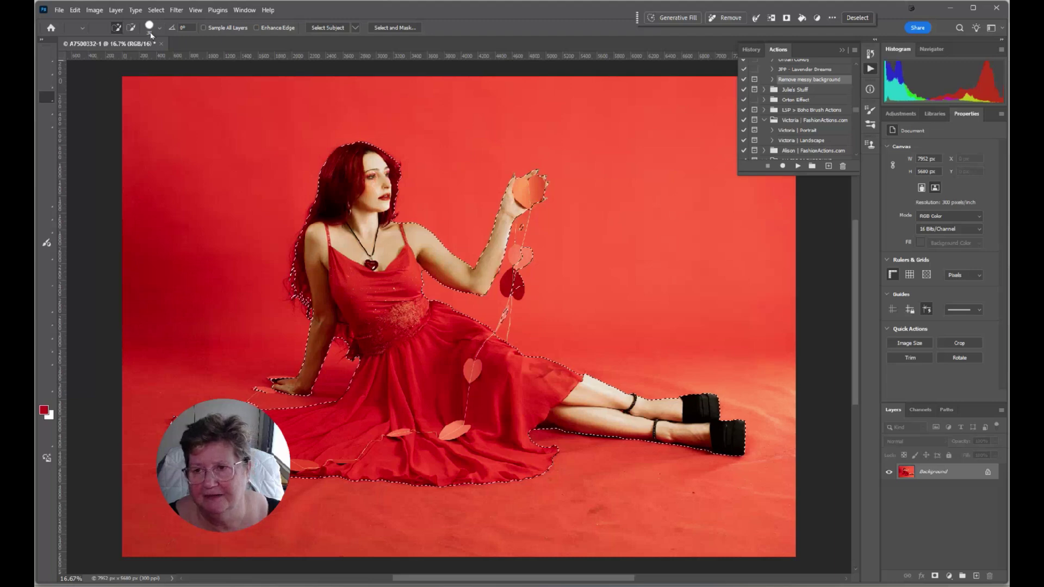
pyautogui.click(156, 10)
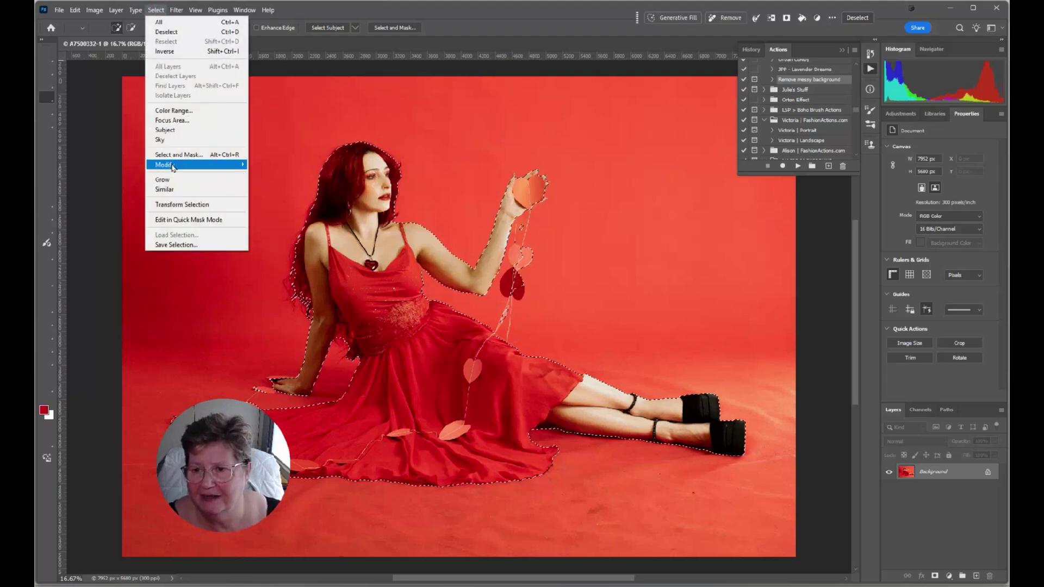
pyautogui.moveTo(223, 165)
pyautogui.click(289, 188)
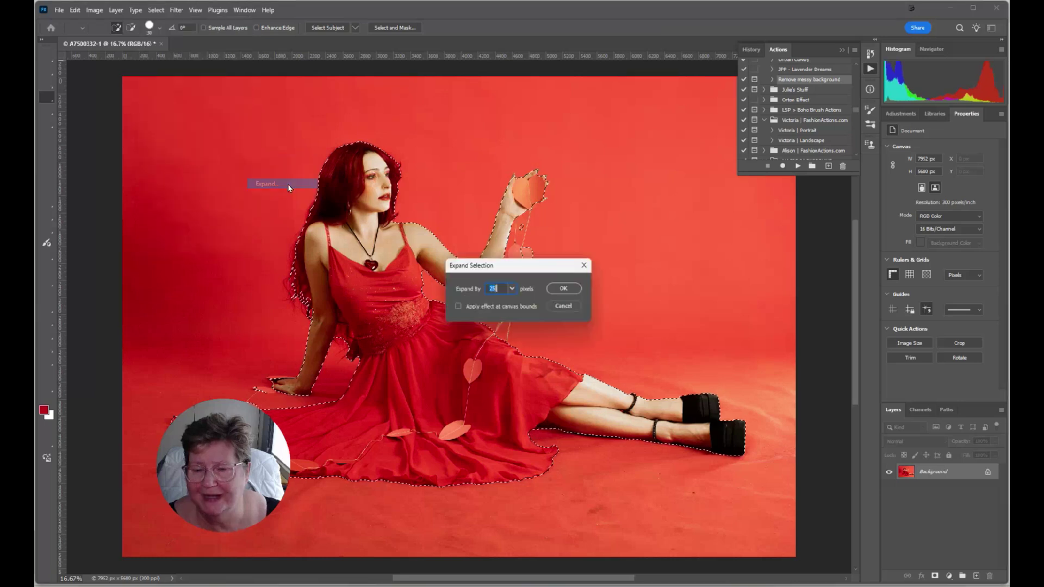
pyautogui.click(566, 289)
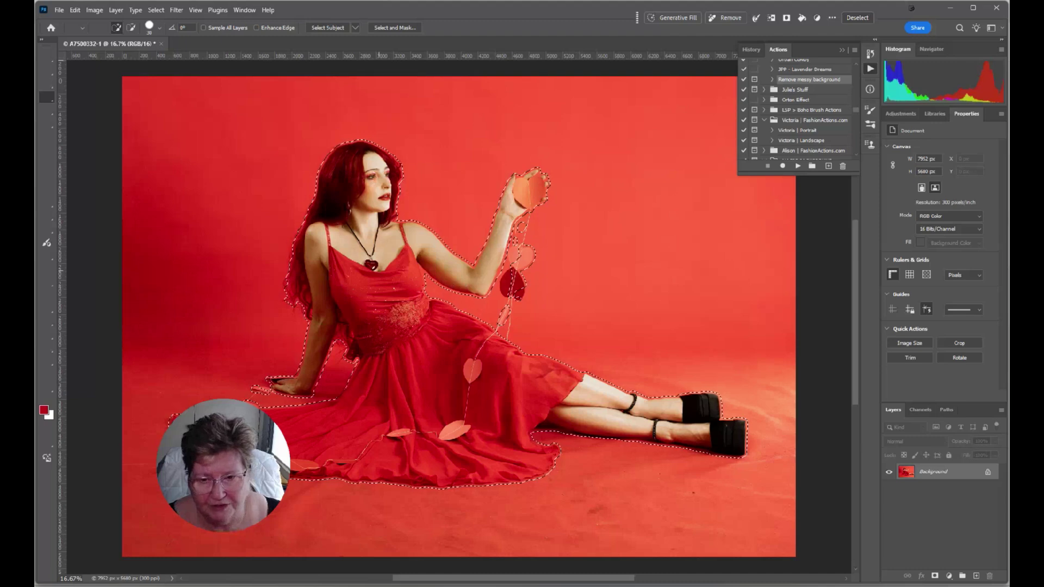
# Step: Copy the selected woman to a new layer, inspect the cut-out, hide that copy and make the Background layer active
pyautogui.rightClick(380, 273)
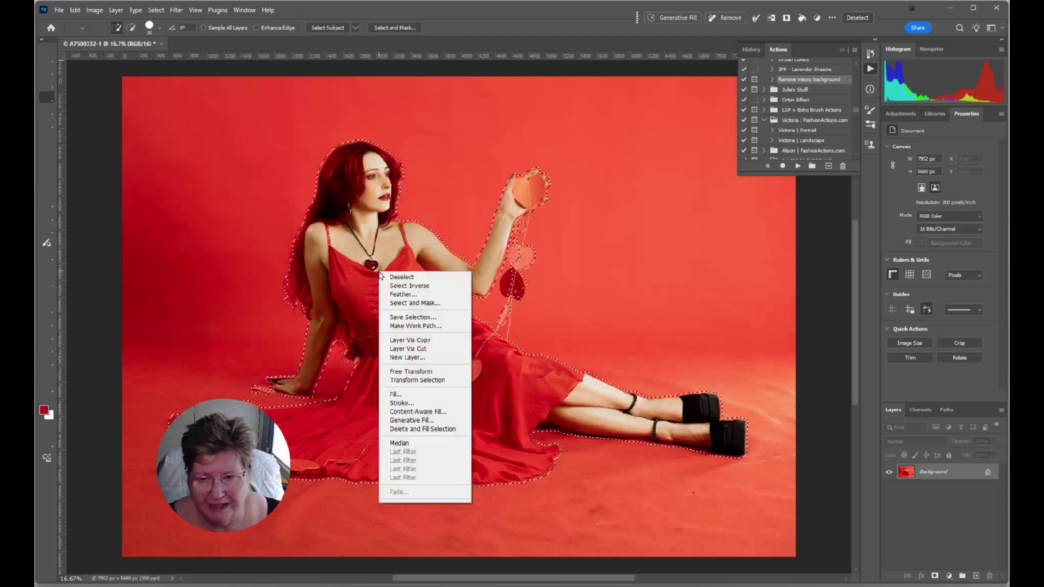
pyautogui.click(414, 341)
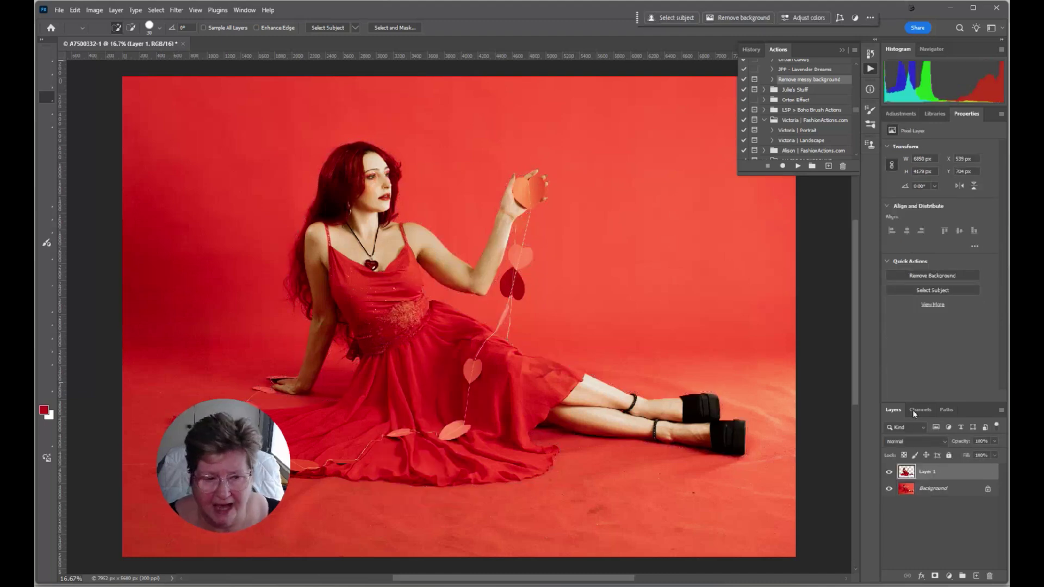
pyautogui.click(890, 489)
pyautogui.click(890, 488)
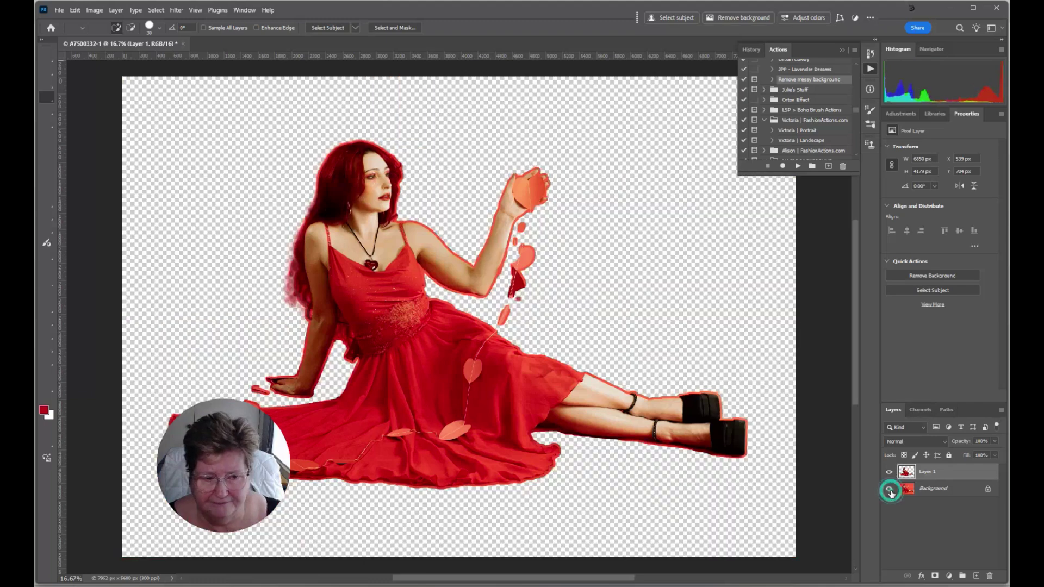
pyautogui.click(889, 471)
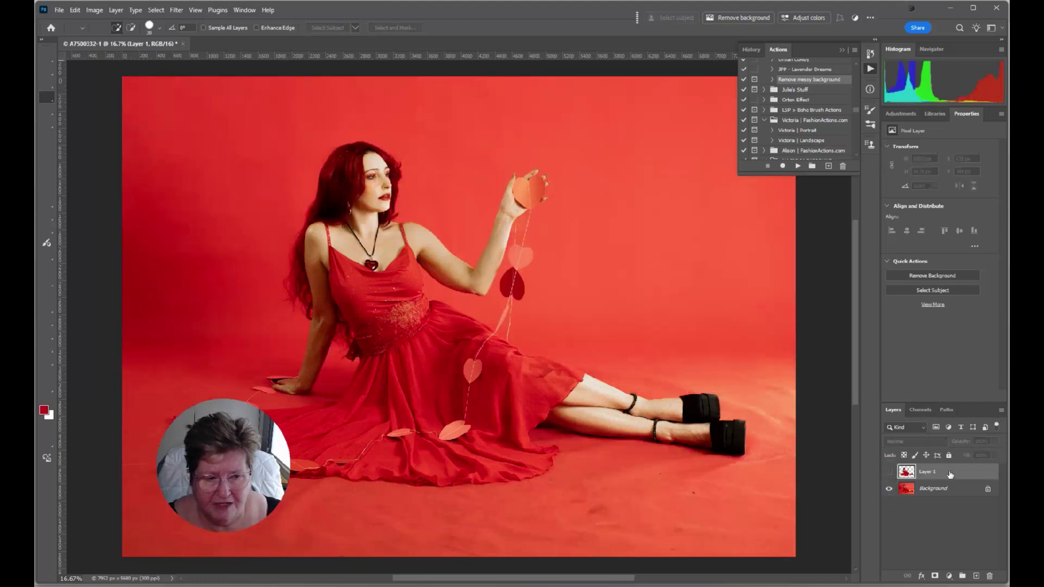
pyautogui.click(928, 490)
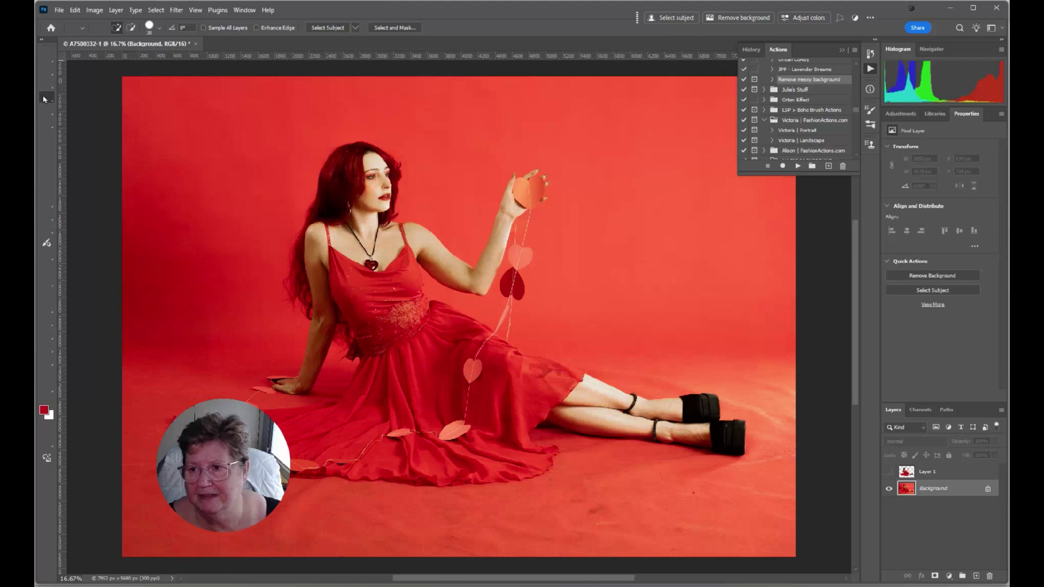
# Step: Select the subject on the Background layer, expand the selection by 25 pixels, and remove her with Delete and Fill Selection
pyautogui.click(330, 27)
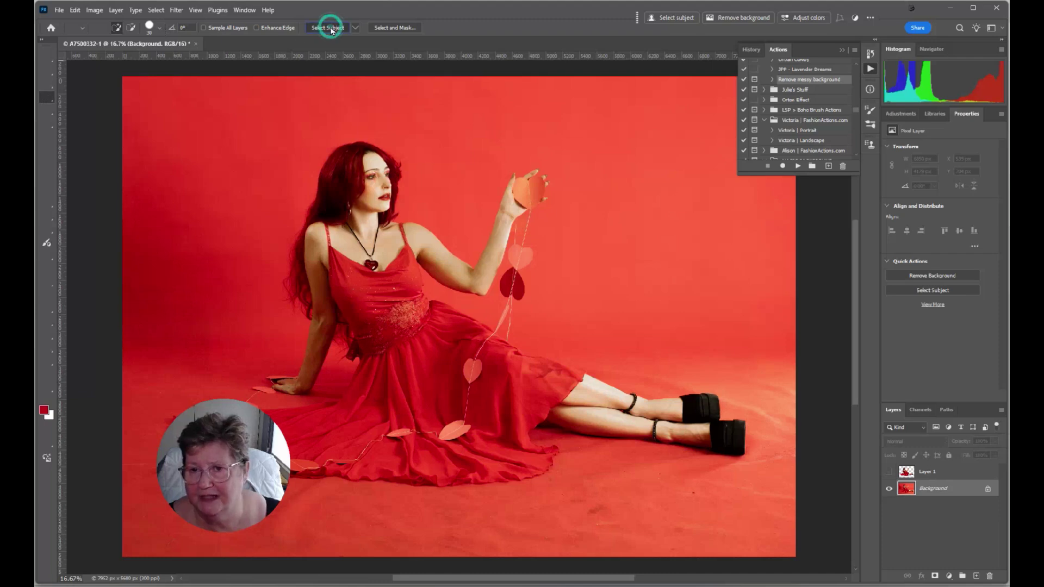
pyautogui.click(156, 10)
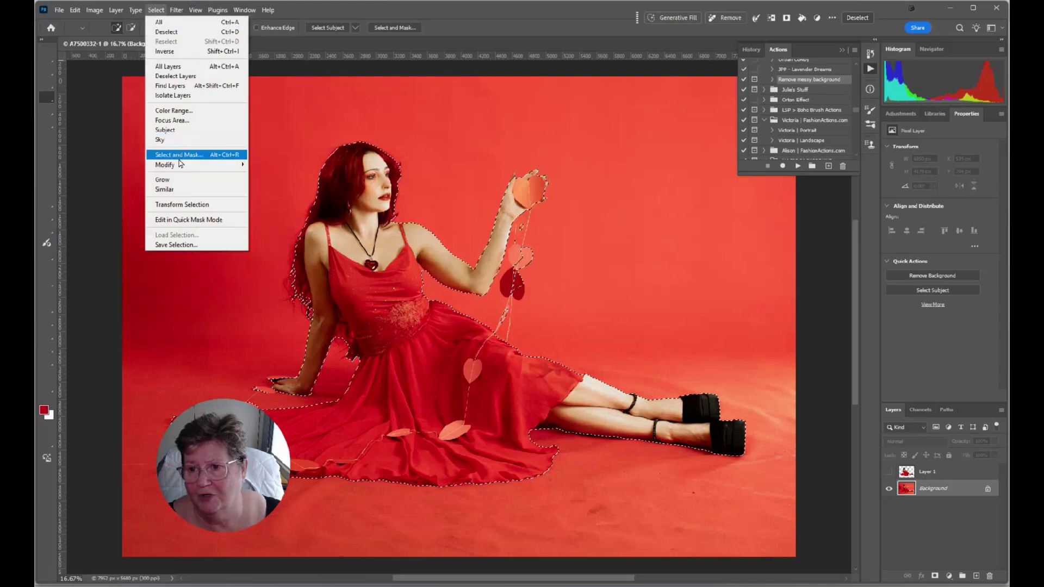
pyautogui.moveTo(185, 164)
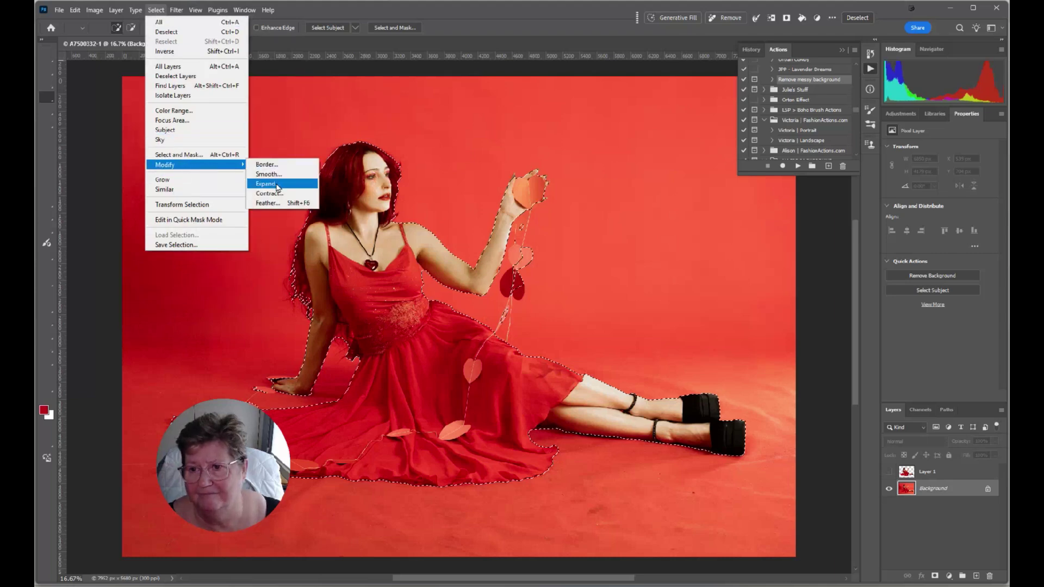
pyautogui.click(276, 185)
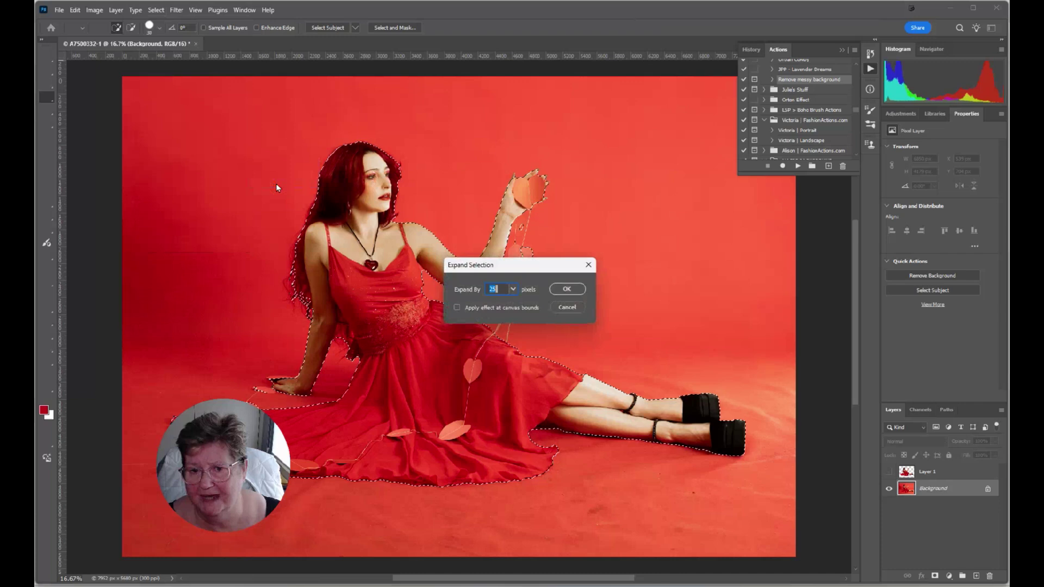
pyautogui.click(564, 289)
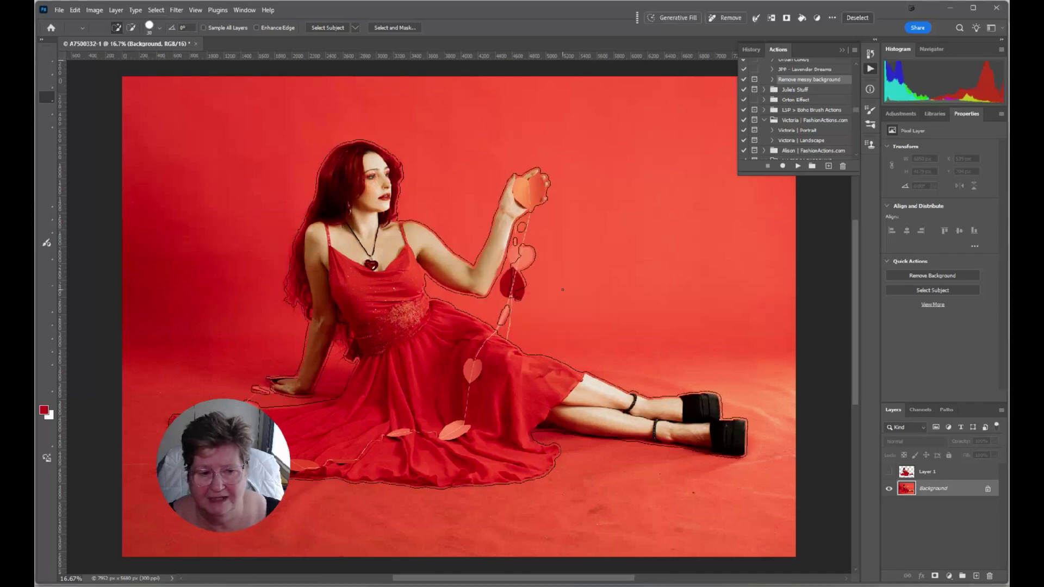
pyautogui.rightClick(440, 263)
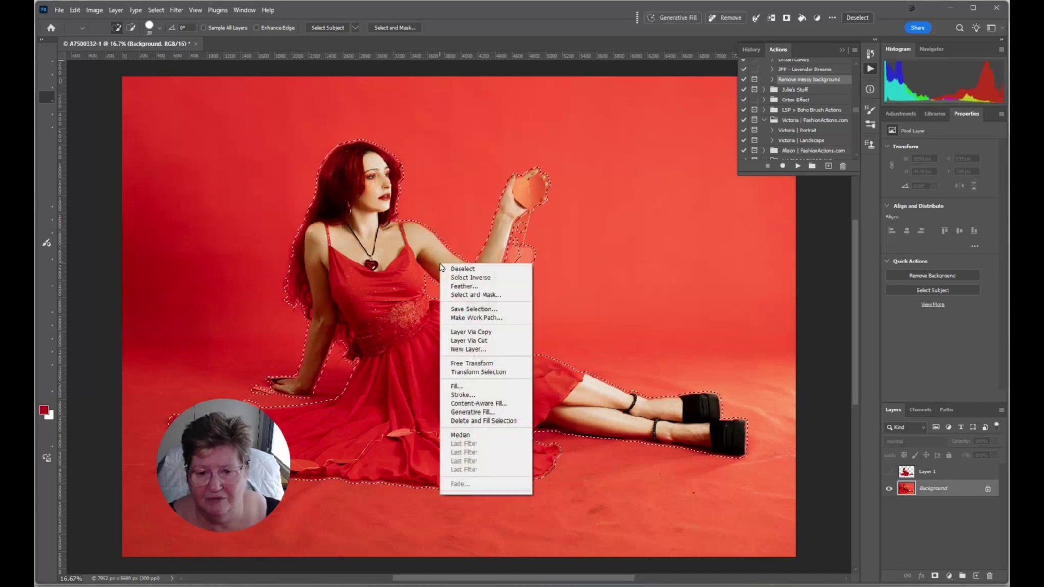
pyautogui.click(494, 422)
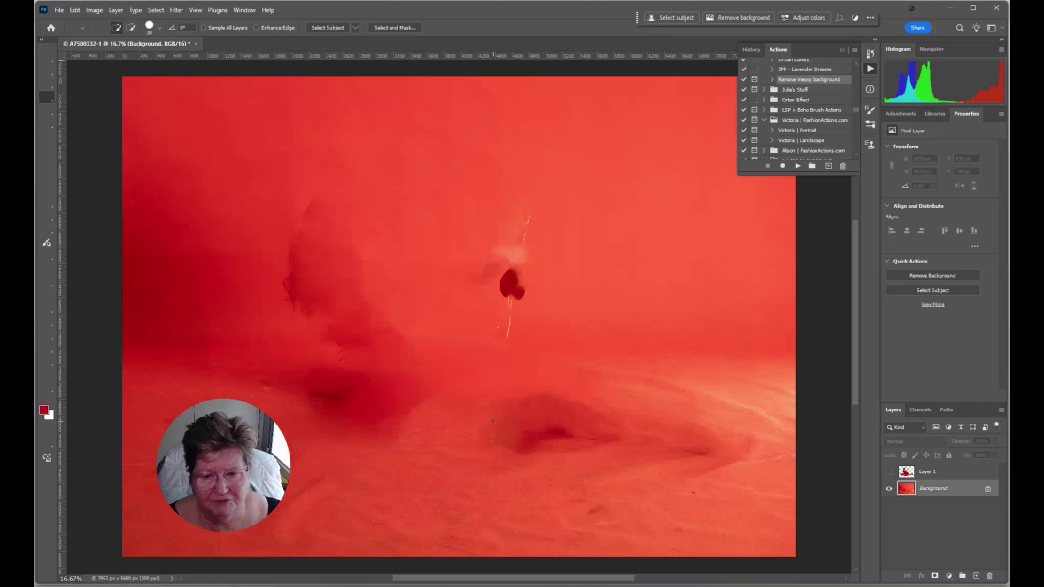
# Step: Smooth the filled Background layer with the Median noise filter at a radius of 76 pixels
pyautogui.click(176, 11)
pyautogui.moveTo(196, 166)
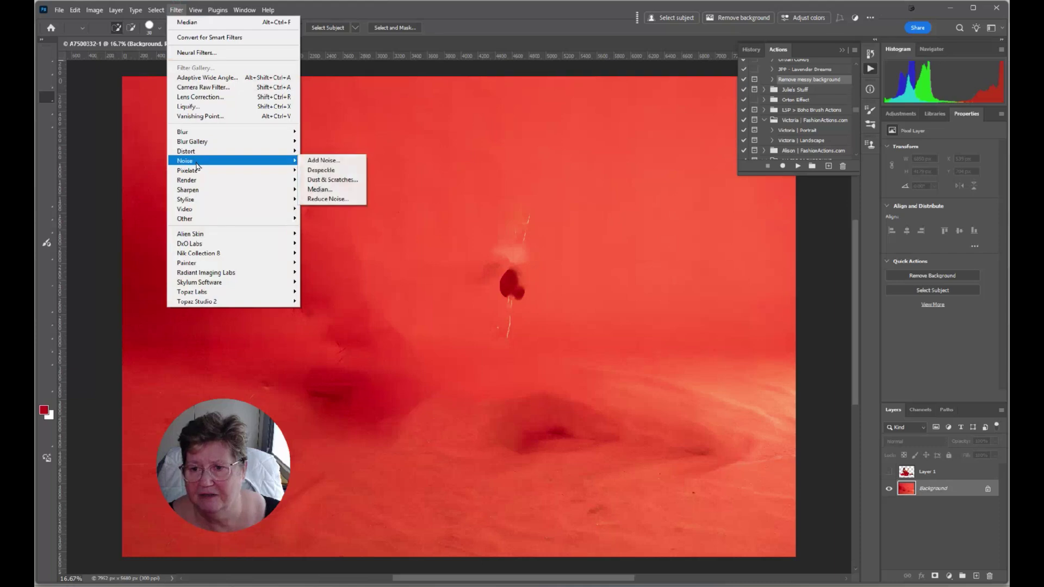
pyautogui.click(316, 189)
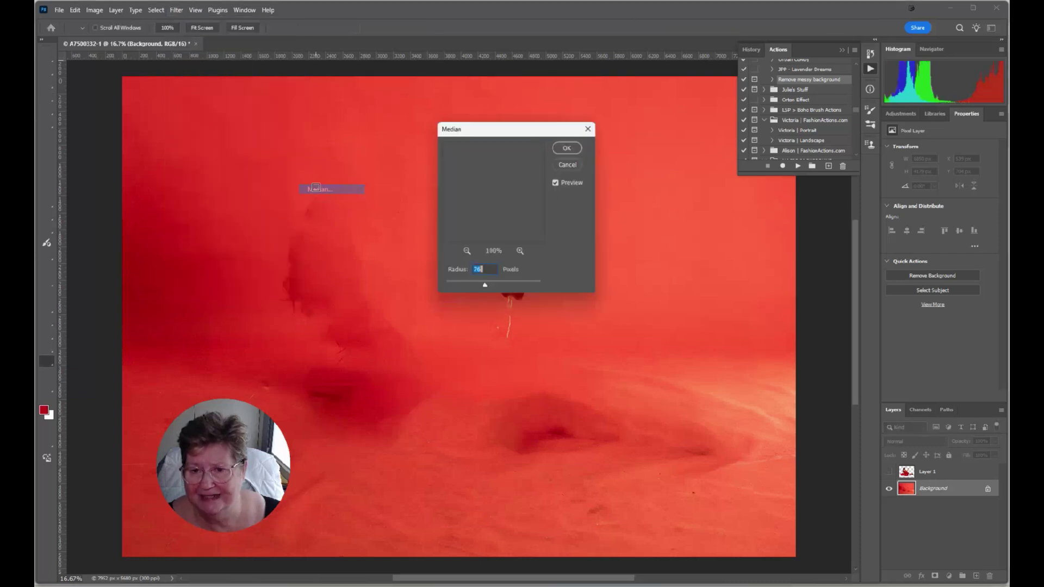
pyautogui.press('Down')
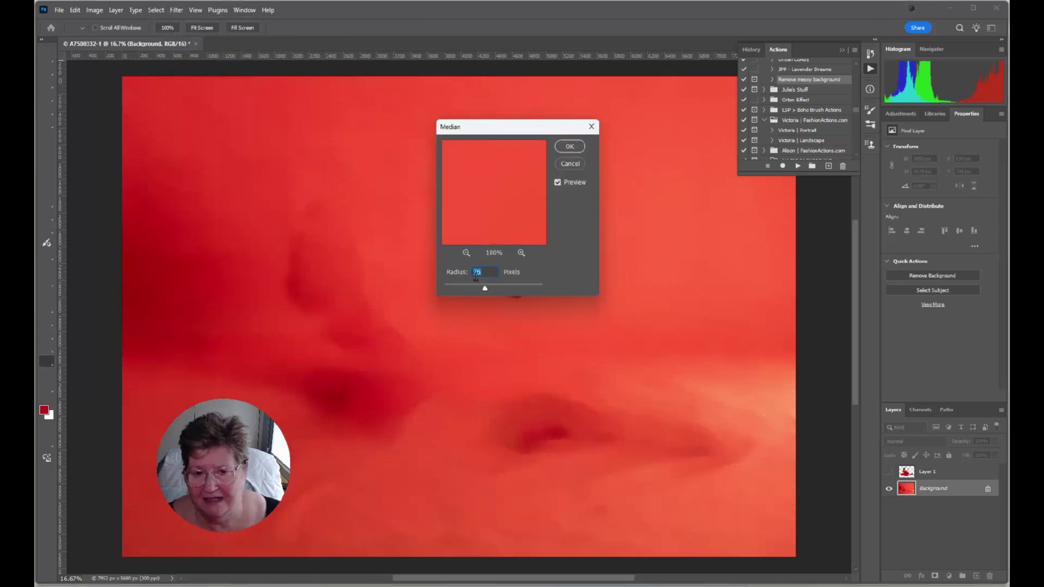
pyautogui.press('Up')
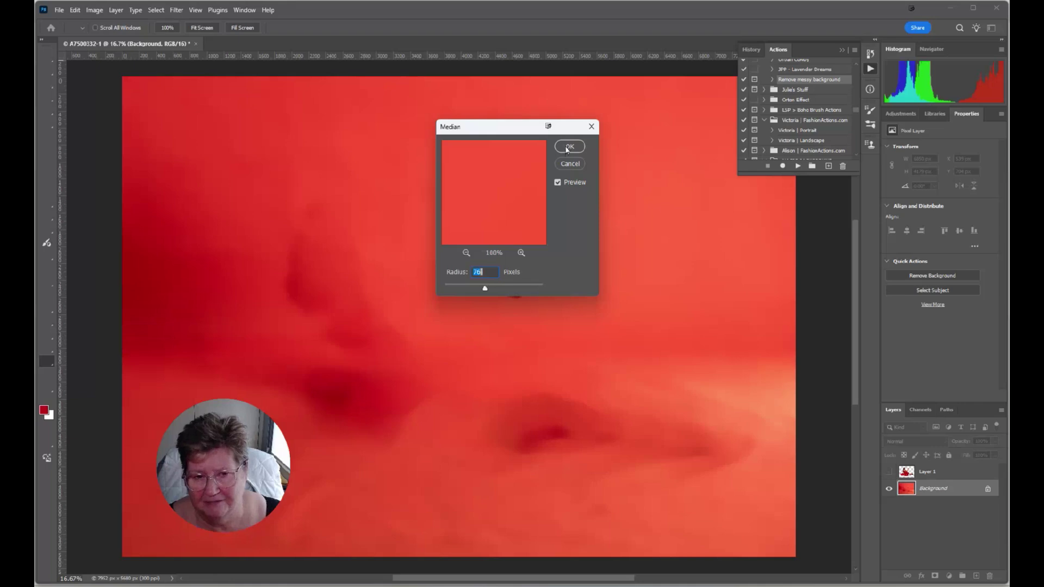
pyautogui.click(568, 147)
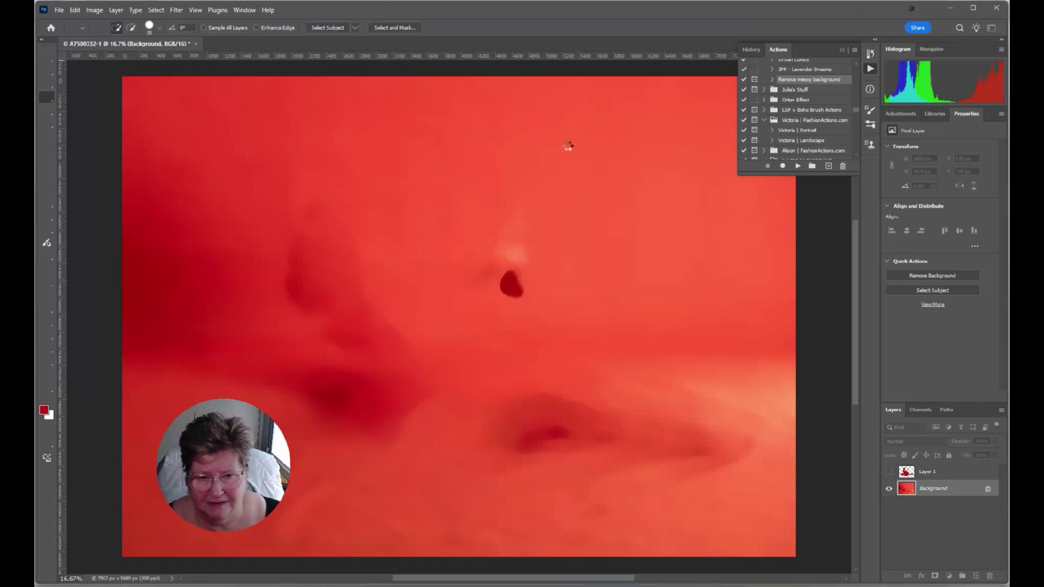
# Step: Show the woman's cut-out layer over the smoothed Background and toggle its visibility to compare
pyautogui.click(889, 472)
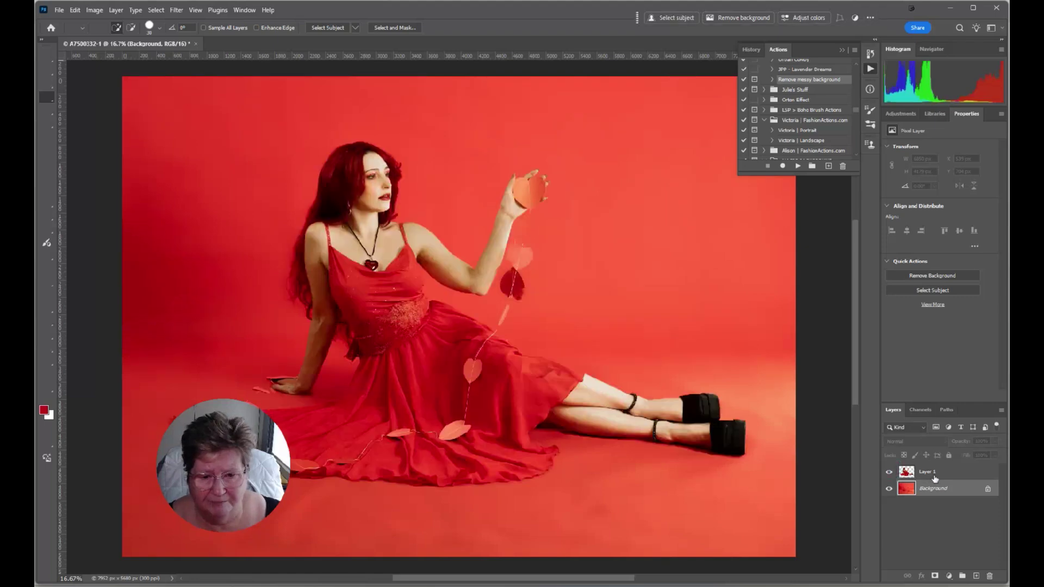
pyautogui.hotkey('ctrl', 'shift', 'd')
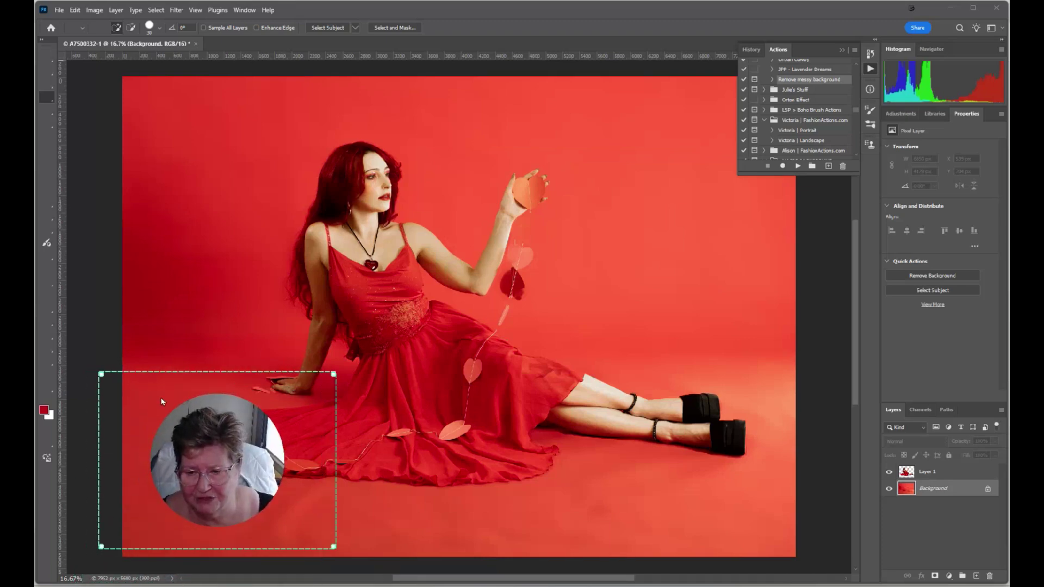
pyautogui.moveTo(161, 402); pyautogui.dragTo(114, 403)
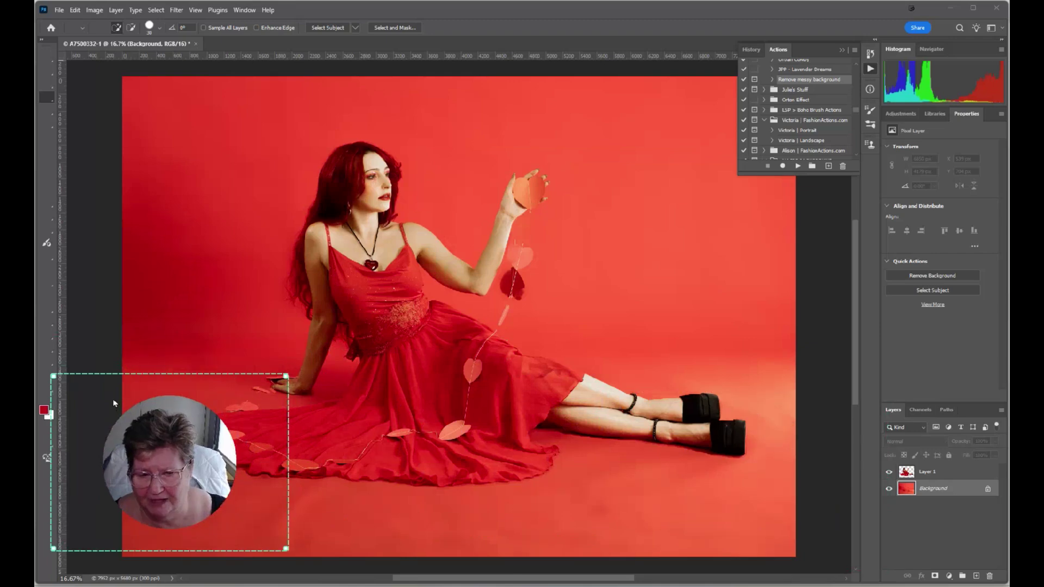
pyautogui.click(957, 473)
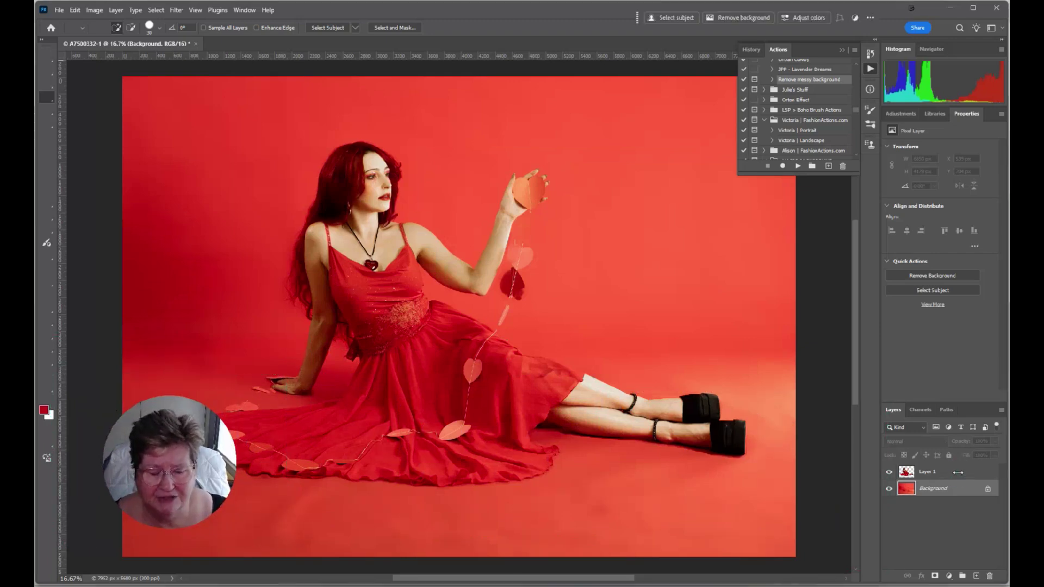
pyautogui.hotkey('ctrl', ',')
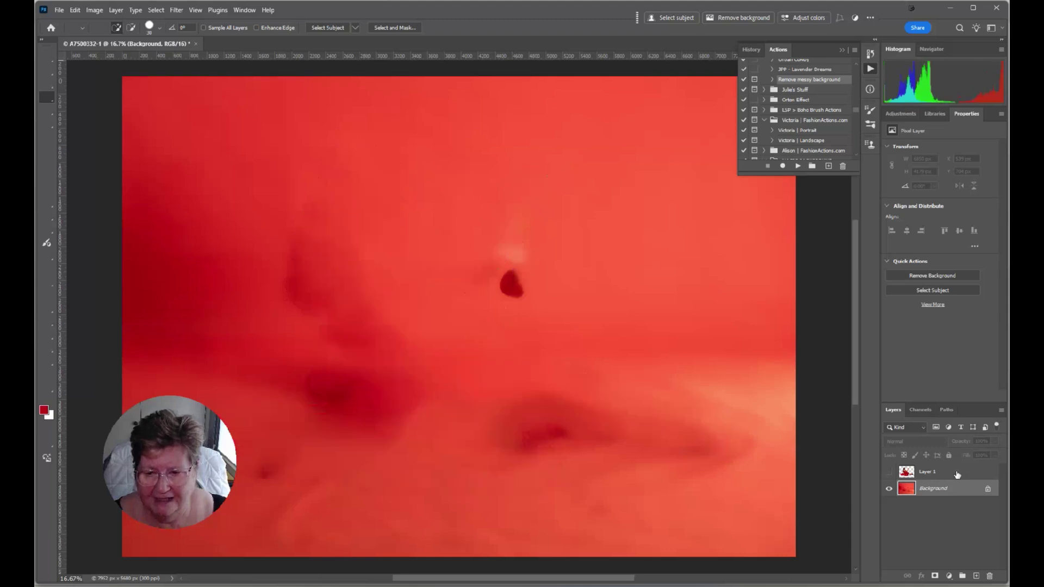
pyautogui.hotkey('ctrl', ',')
pyautogui.hotkey('ctrl', ',')
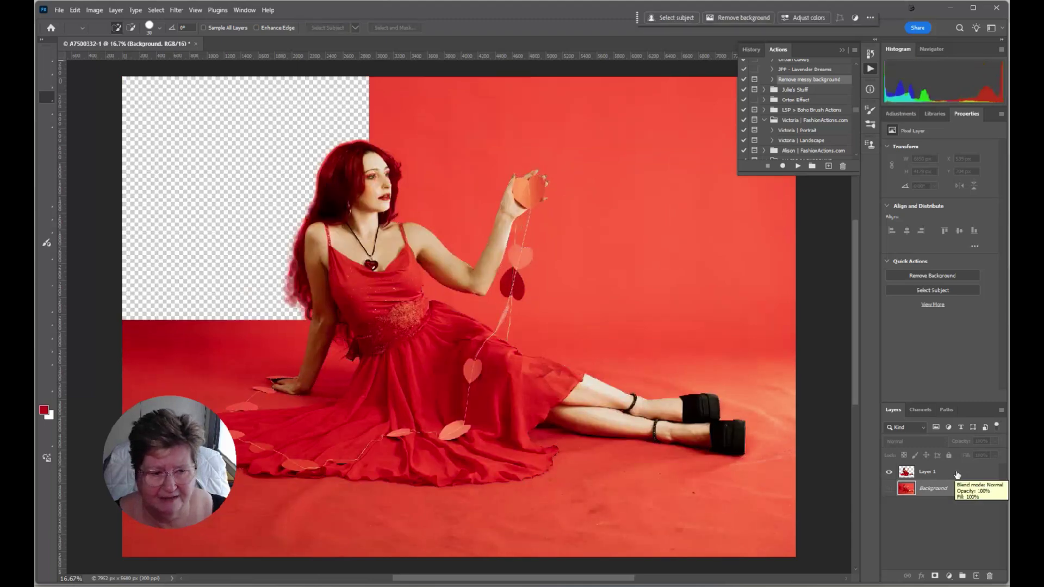
# Step: Undo the background cleanup, the layer copy and the selection back to the original single-layer photo
pyautogui.hotkey('ctrl', 'z')
pyautogui.hotkey('ctrl', 'z')
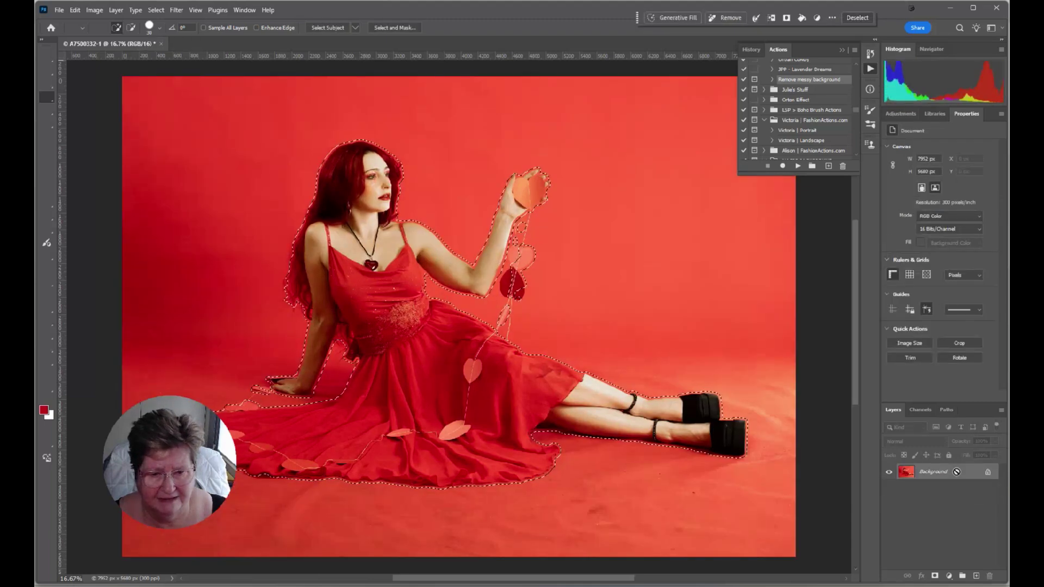
pyautogui.hotkey('ctrl', 'z')
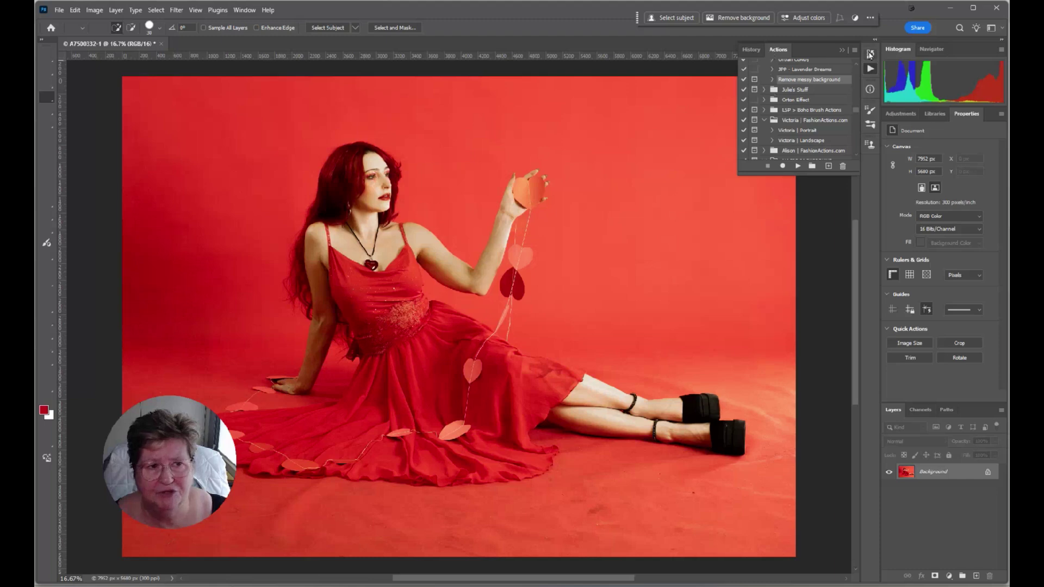
# Step: Create a new action named Messy Background 2 and start recording it
pyautogui.click(244, 10)
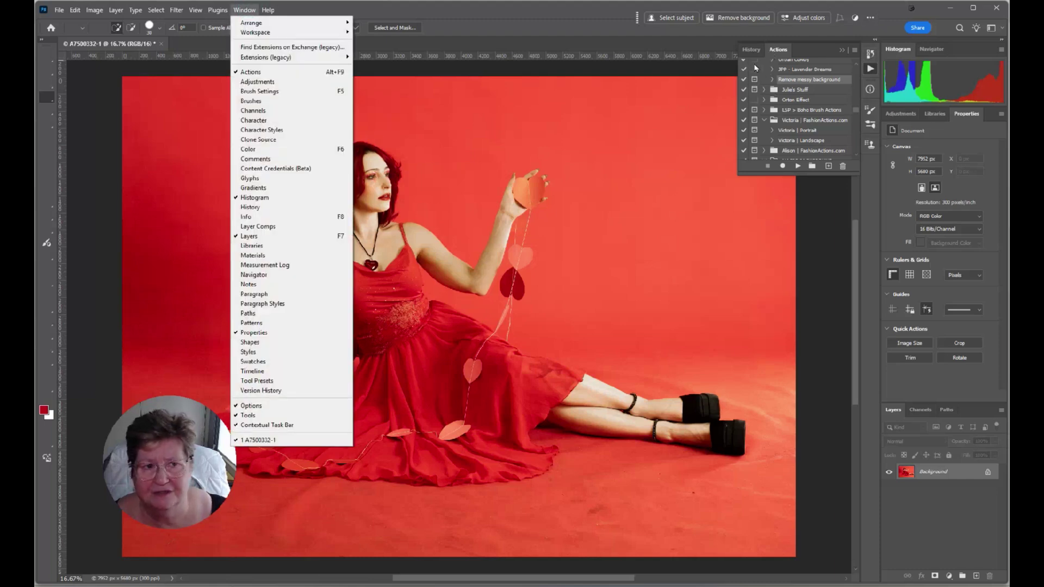
pyautogui.click(854, 49)
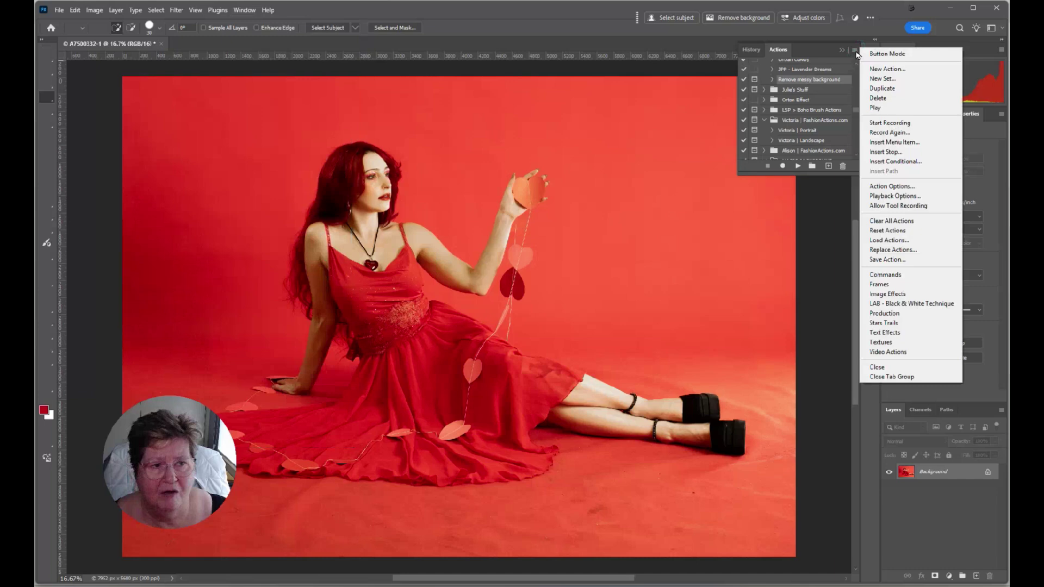
pyautogui.click(890, 69)
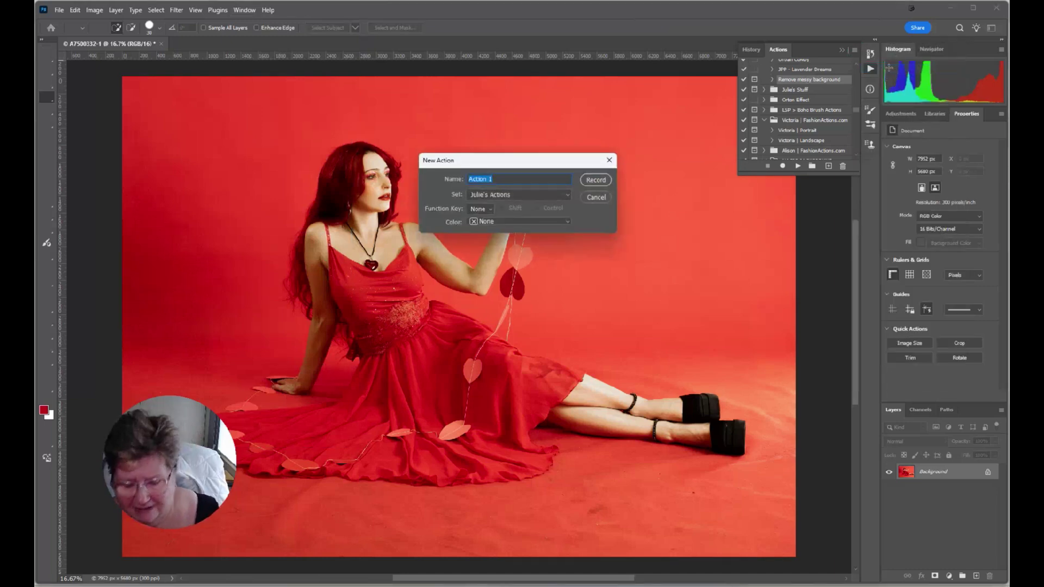
pyautogui.write('Messy')
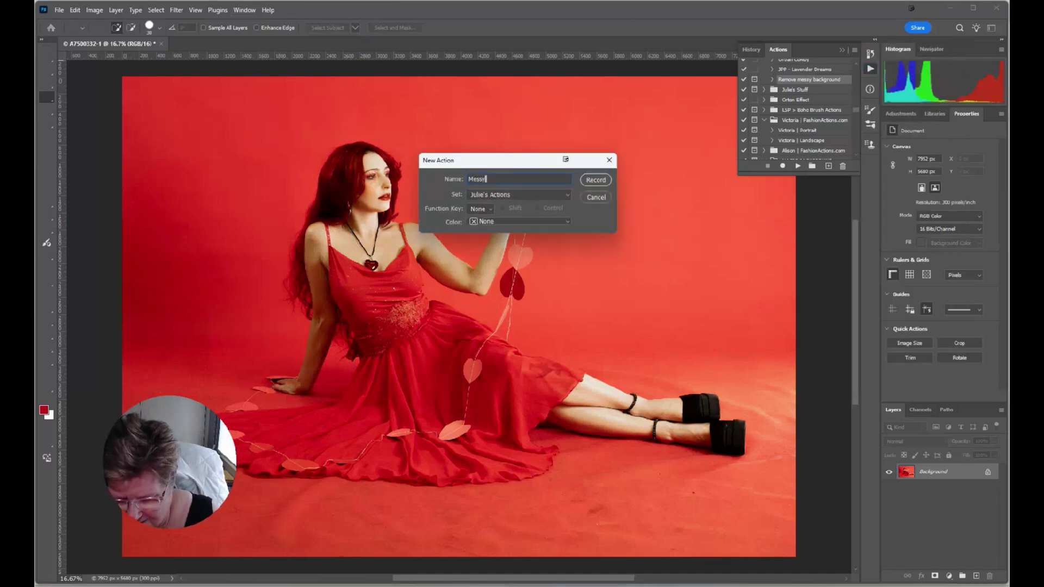
pyautogui.write(' Background 2')
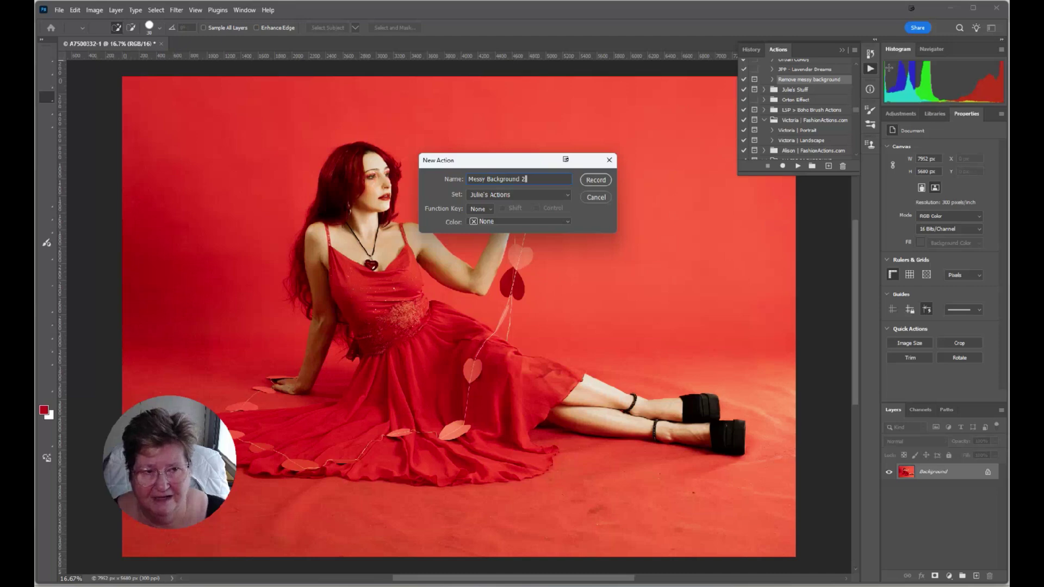
pyautogui.press('Return')
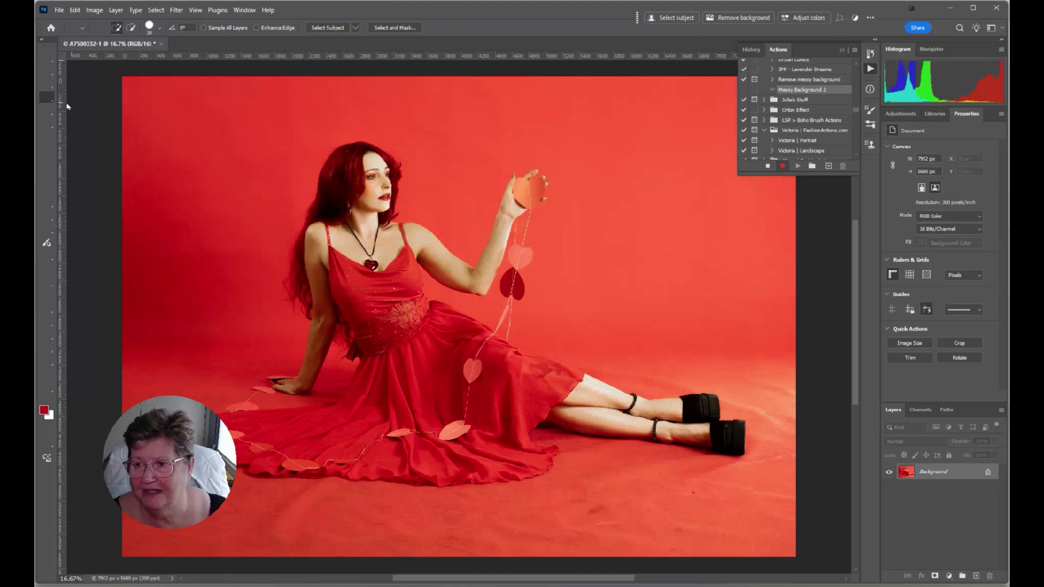
# Step: Select the woman automatically with Select Subject from the Quick Selection tool
pyautogui.click(45, 104)
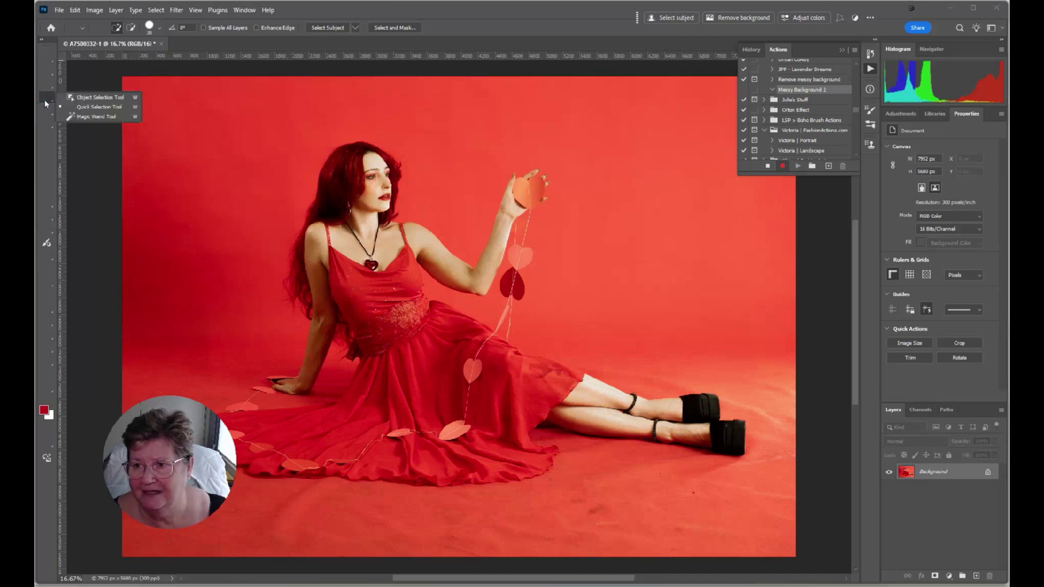
pyautogui.click(104, 107)
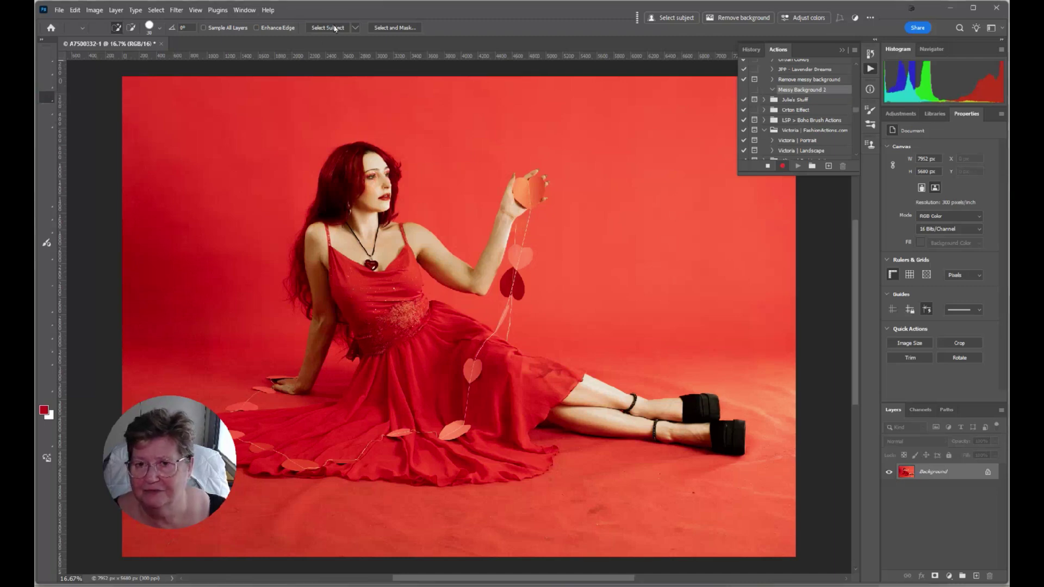
pyautogui.click(333, 28)
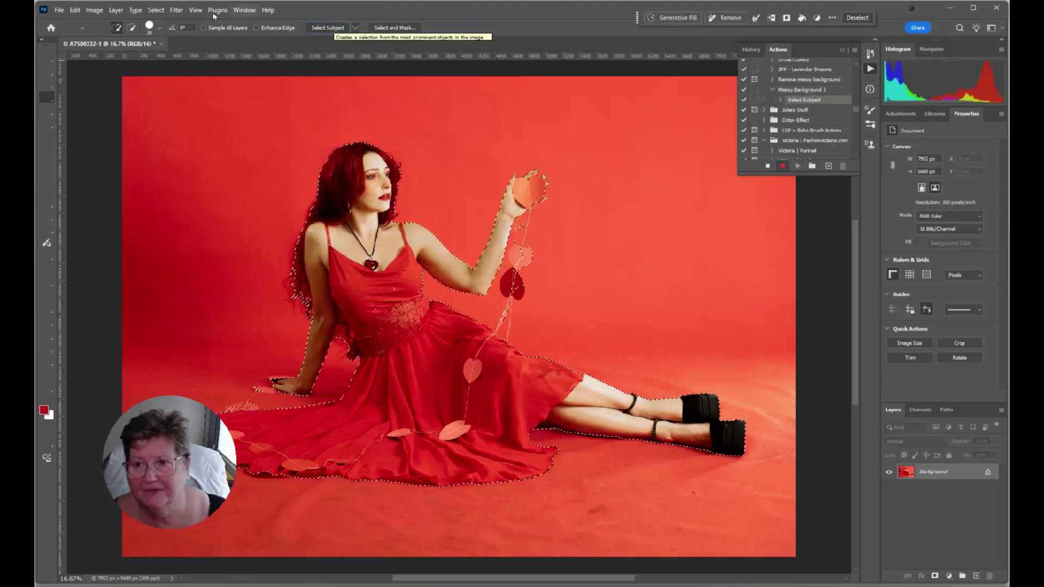
# Step: Expand the subject selection by 25 pixels and copy the woman to a new layer with Layer Via Copy
pyautogui.click(156, 10)
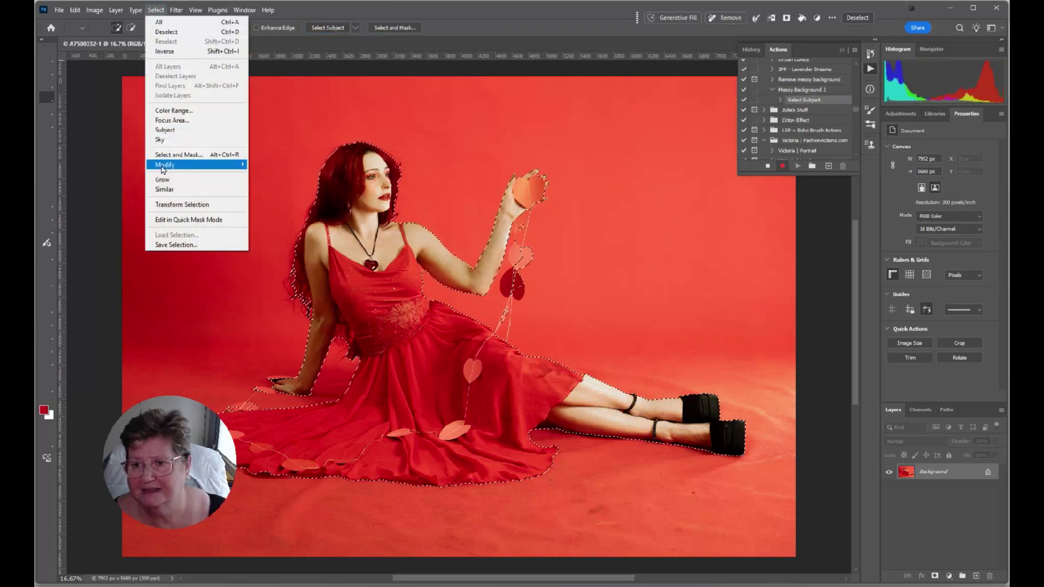
pyautogui.moveTo(162, 168)
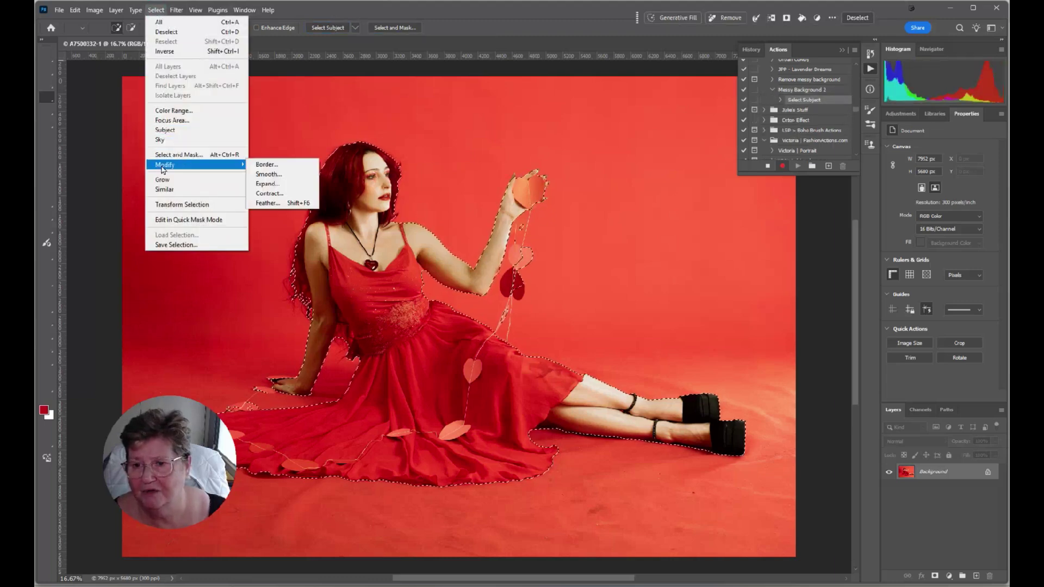
pyautogui.click(279, 187)
pyautogui.write('25')
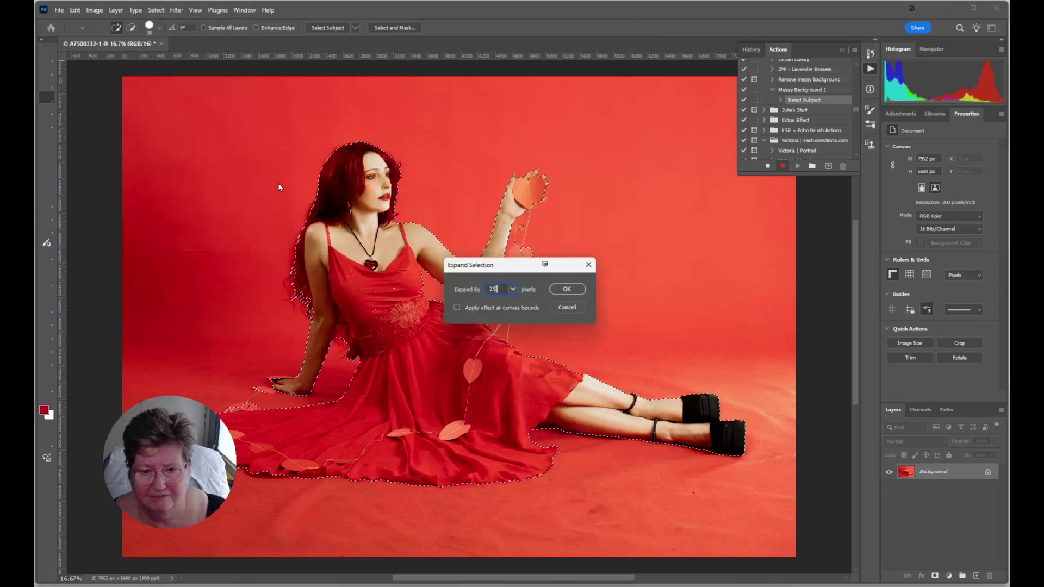
pyautogui.click(576, 291)
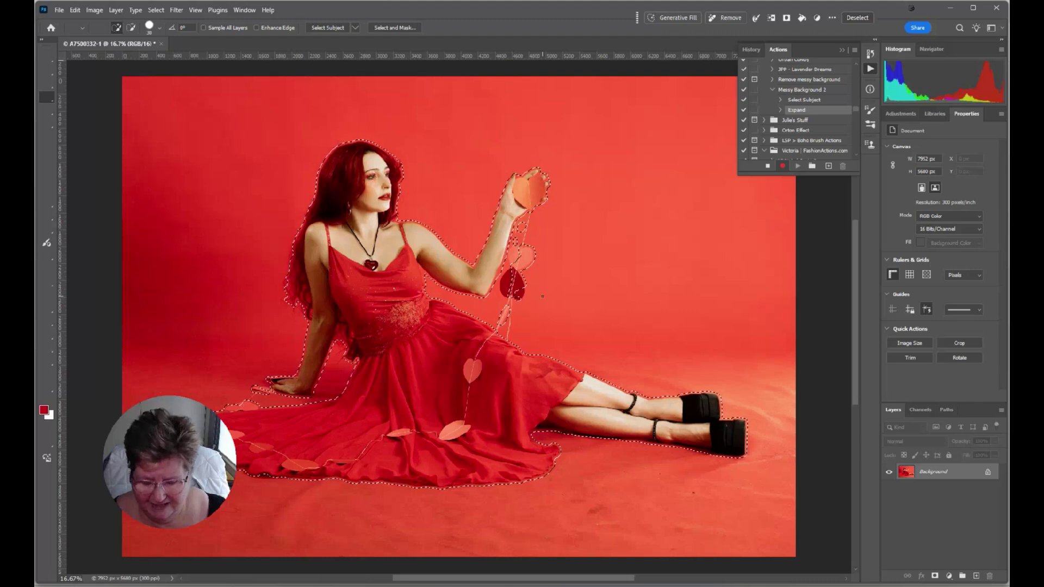
pyautogui.rightClick(369, 264)
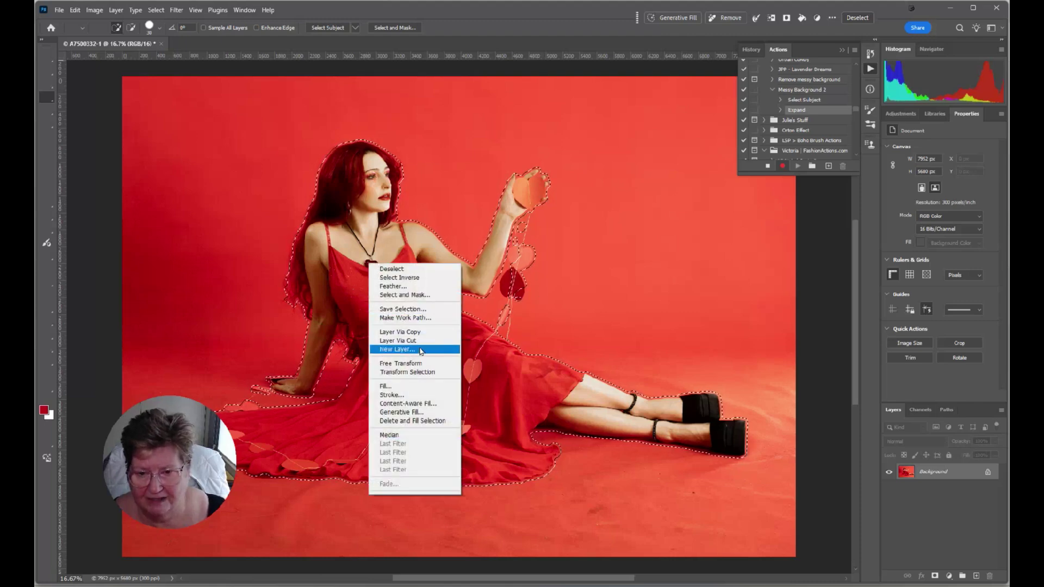
pyautogui.click(426, 332)
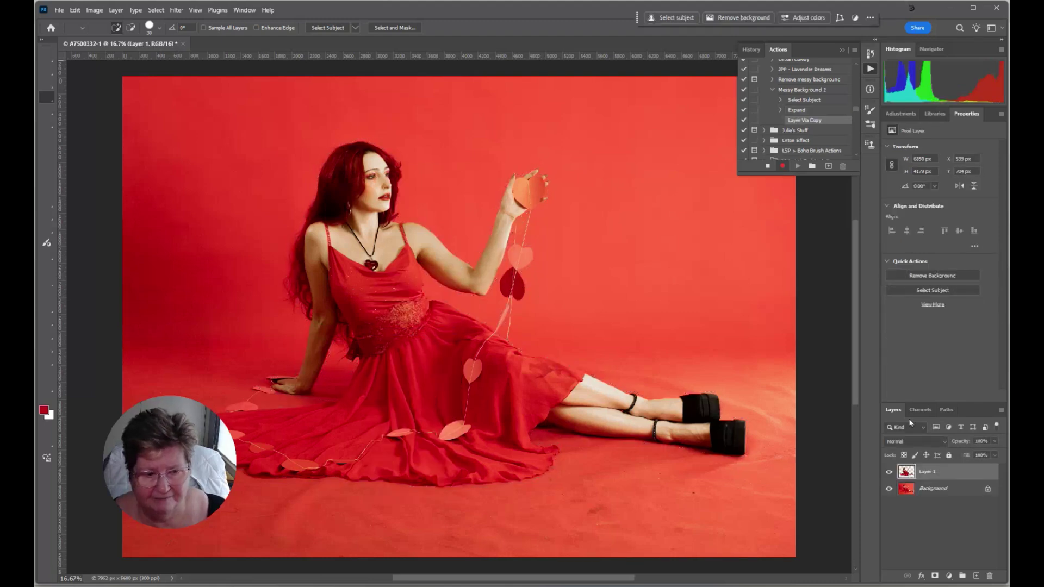
# Step: Make the Background layer active and run Select Subject on the woman there
pyautogui.click(948, 490)
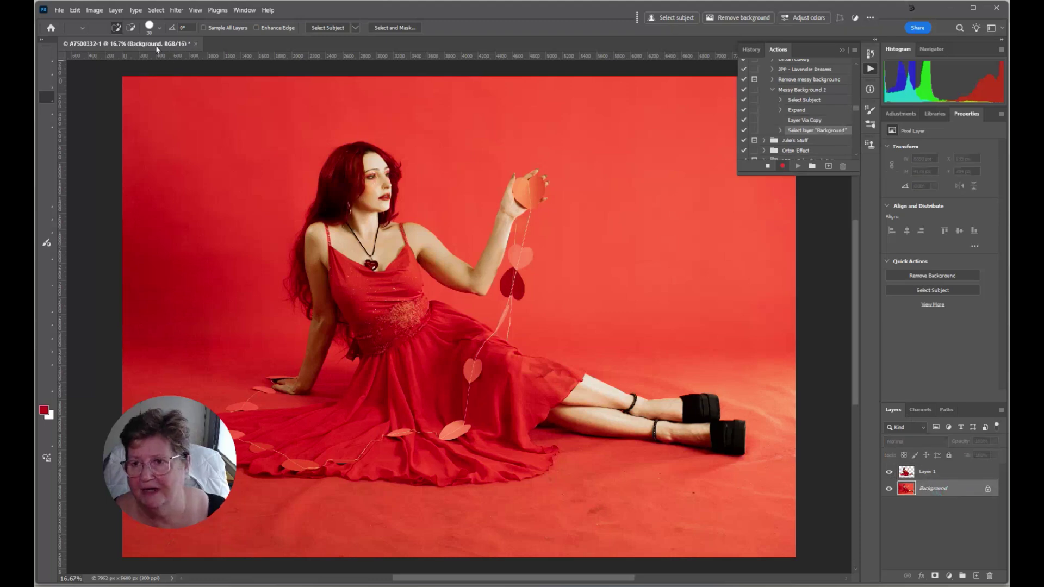
pyautogui.click(155, 9)
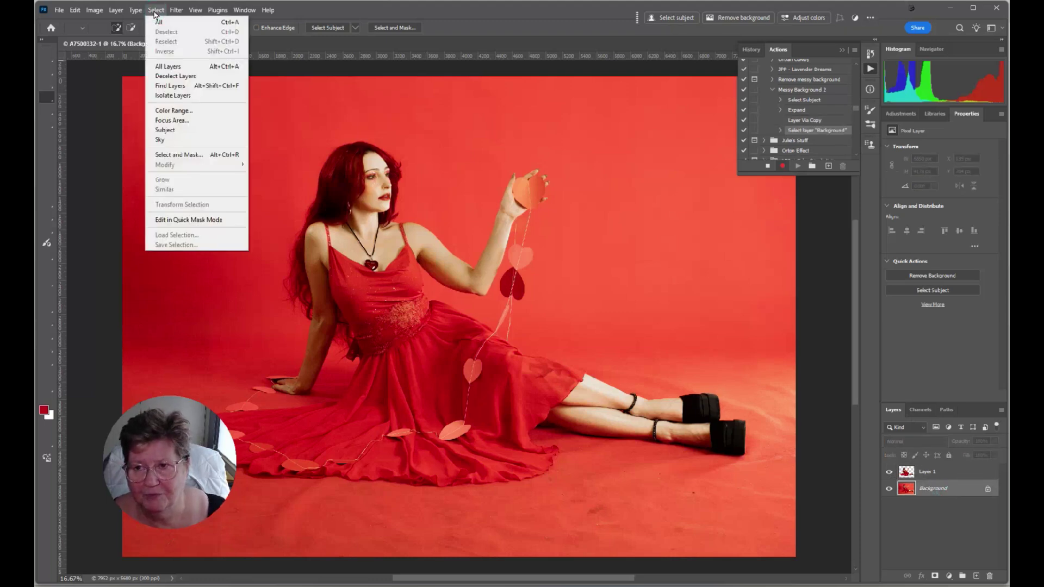
pyautogui.click(332, 28)
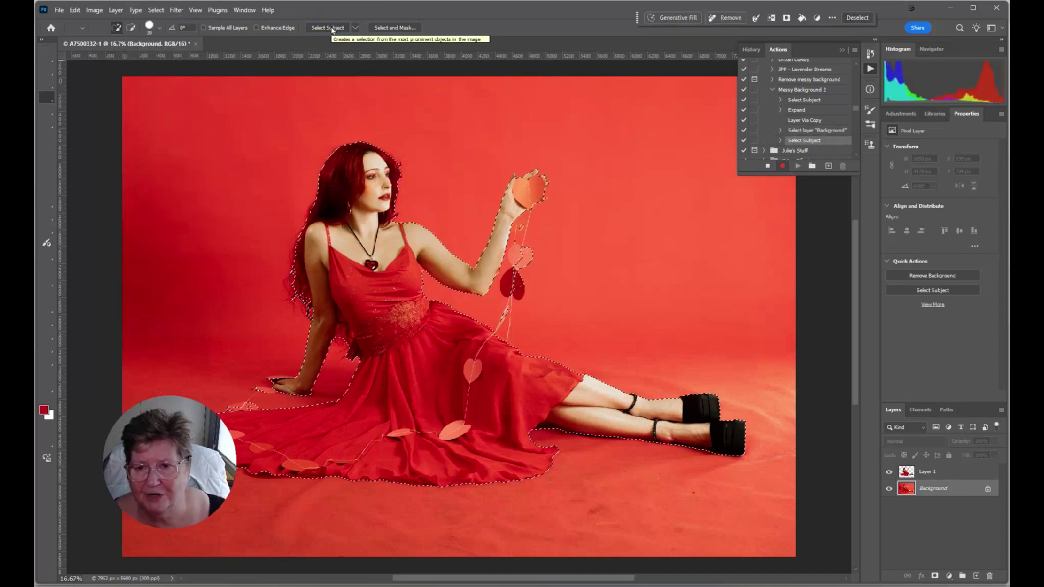
# Step: Expand the Background selection by 25 pixels and remove the woman with Delete and Fill Selection, leaving nothing selected
pyautogui.click(155, 9)
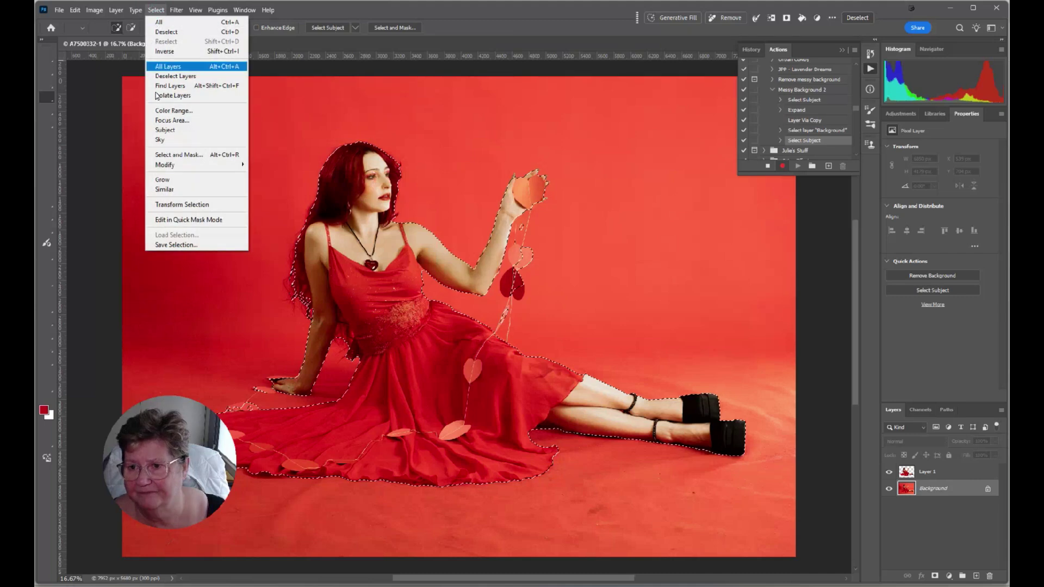
pyautogui.moveTo(166, 167)
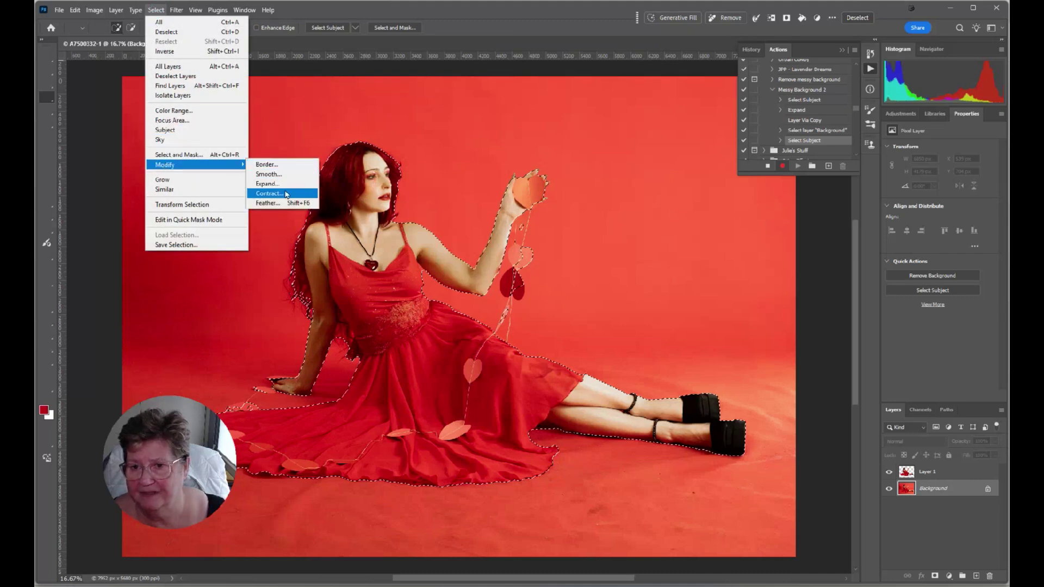
pyautogui.click(267, 184)
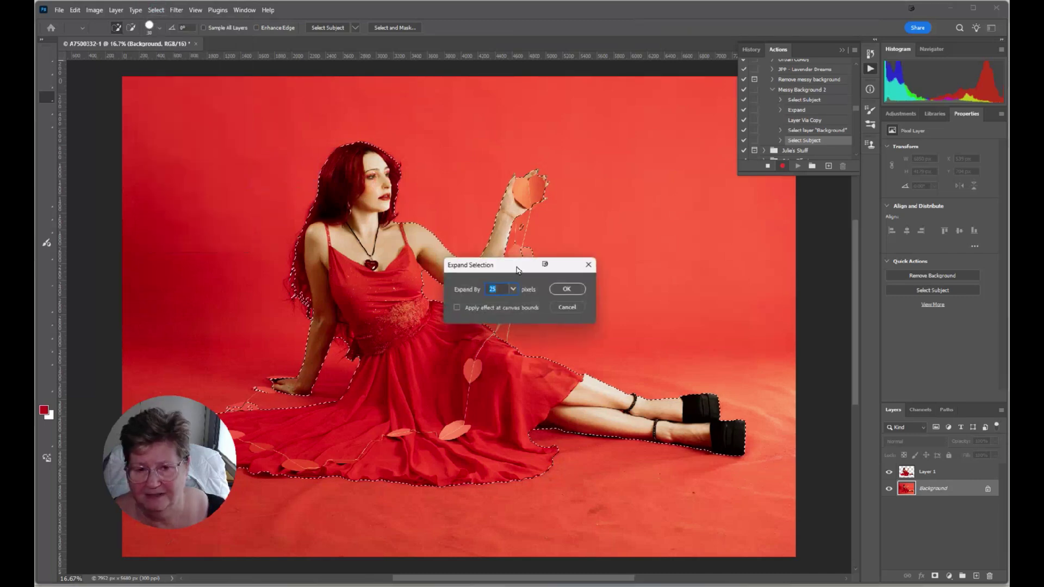
pyautogui.click(566, 288)
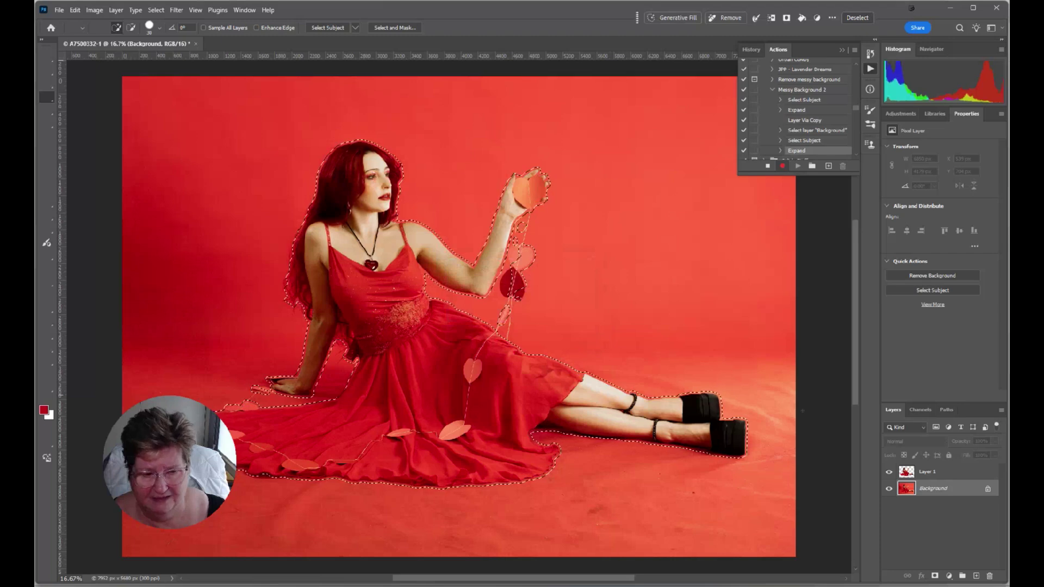
pyautogui.rightClick(405, 344)
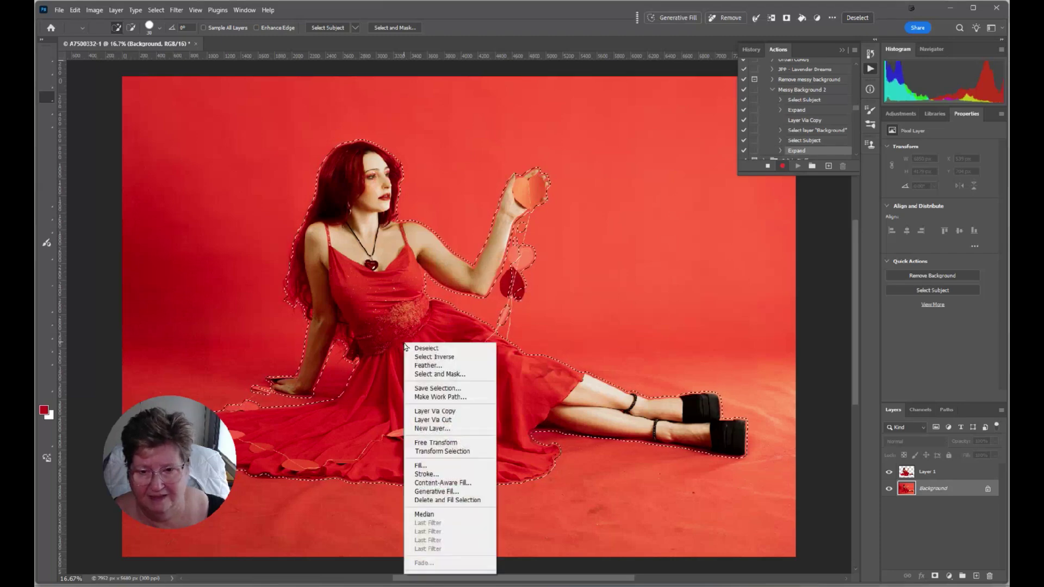
pyautogui.click(439, 500)
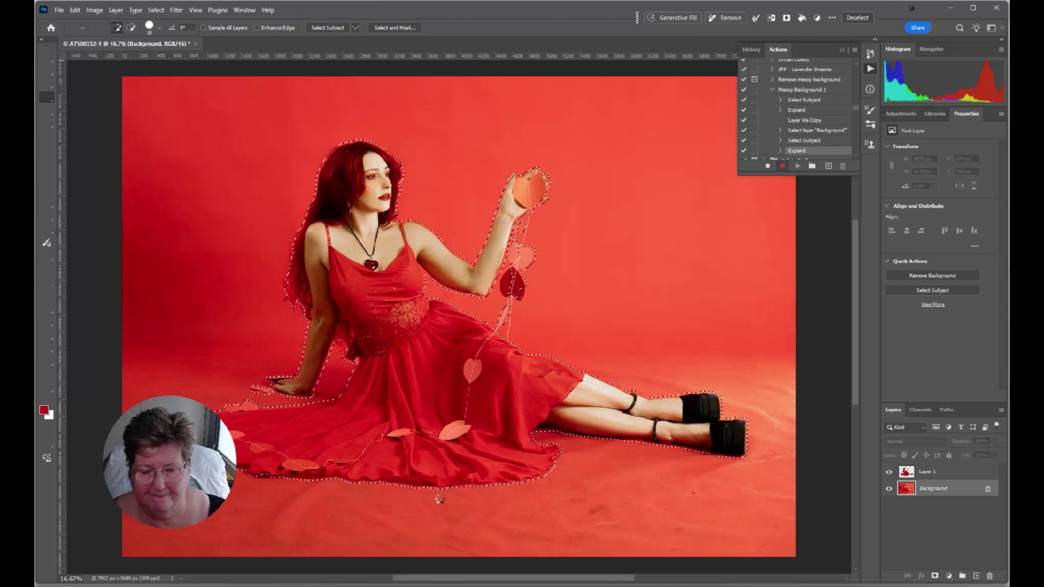
pyautogui.click(156, 10)
# Step: Smooth the filled Background layer with the Median noise filter at a radius of 76 pixels
pyautogui.click(176, 10)
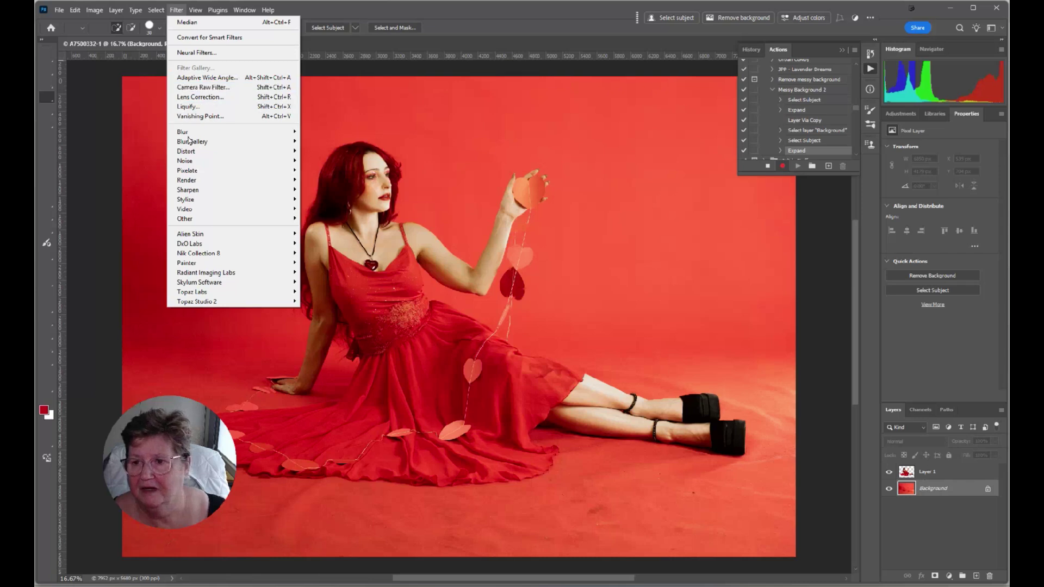
pyautogui.moveTo(197, 162)
pyautogui.click(326, 189)
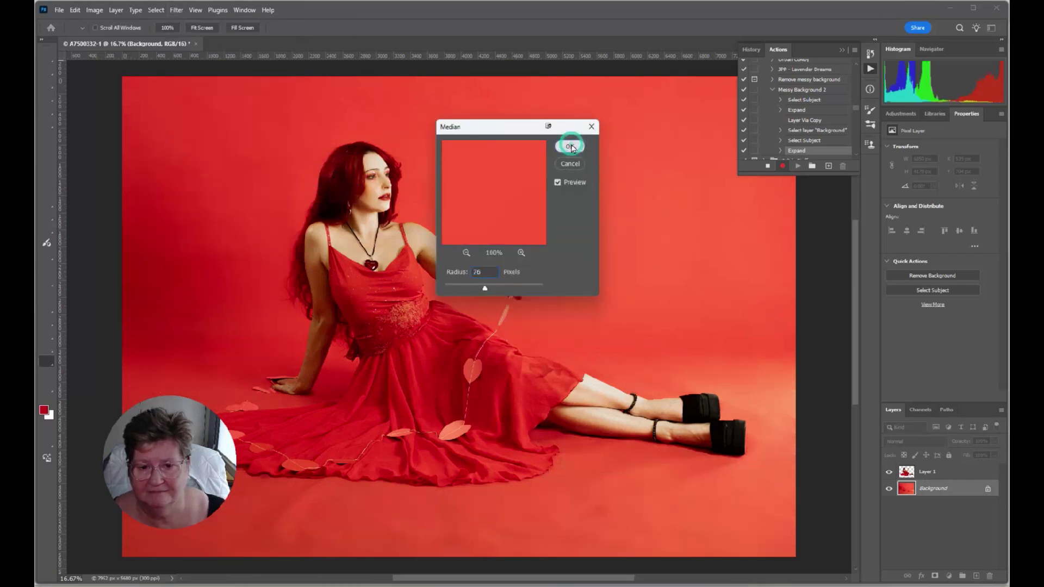
pyautogui.click(569, 147)
pyautogui.press('w')
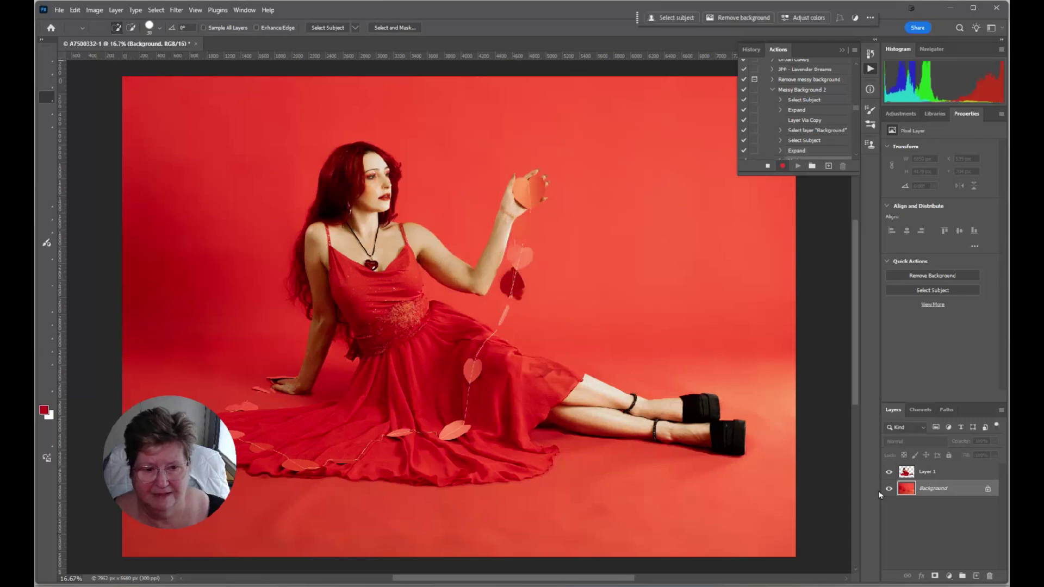
# Step: Toggle the woman's cut-out layer to check the smoothed backdrop and stop recording the action
pyautogui.click(887, 472)
pyautogui.click(887, 472)
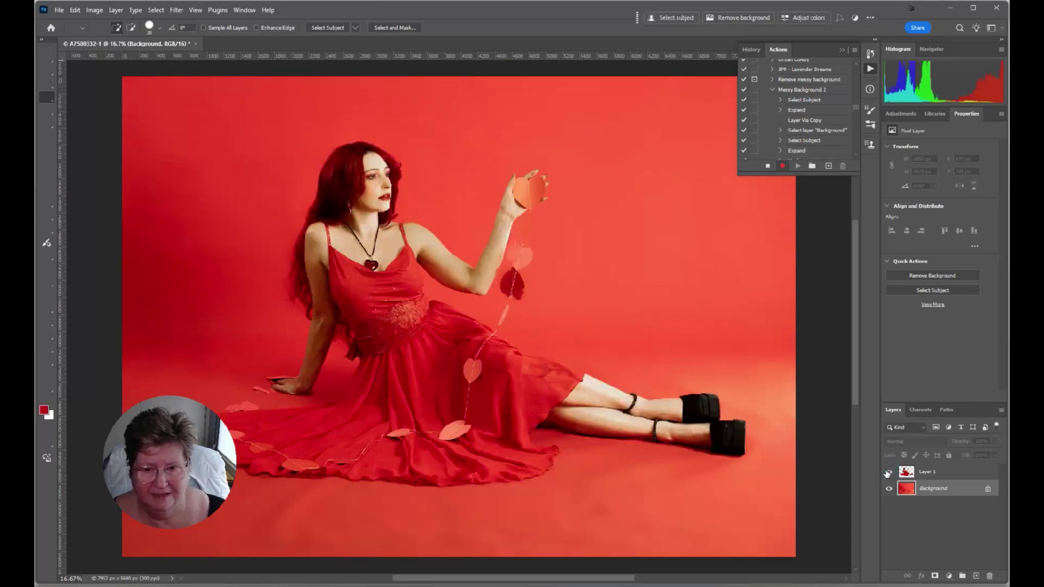
pyautogui.click(767, 167)
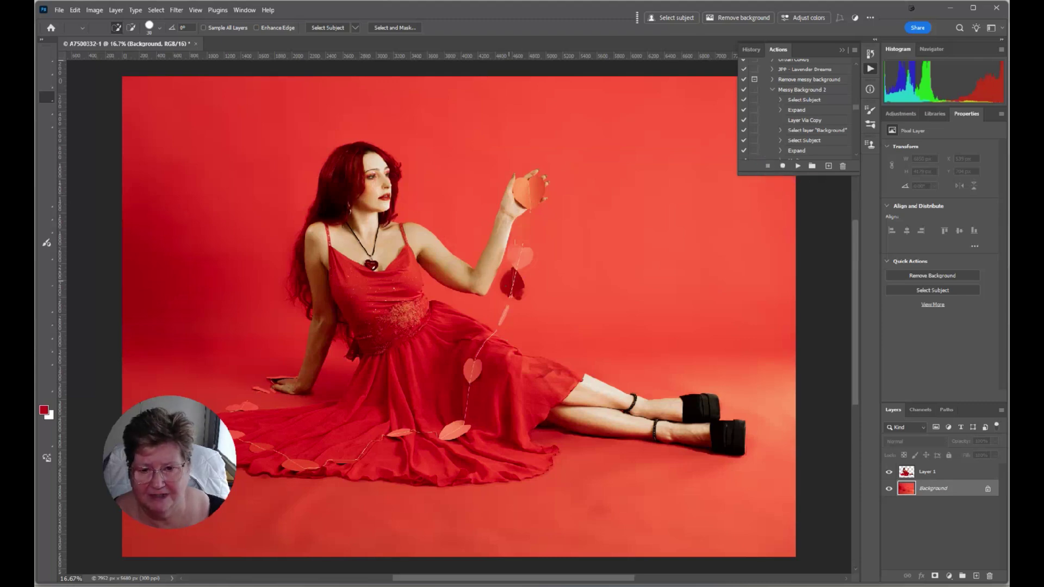
# Step: With the cut-out layer hidden, lasso the leftover dark heart spot on the Background, remove it with Delete and Fill Selection, and show the layer again
pyautogui.click(889, 472)
pyautogui.click(890, 472)
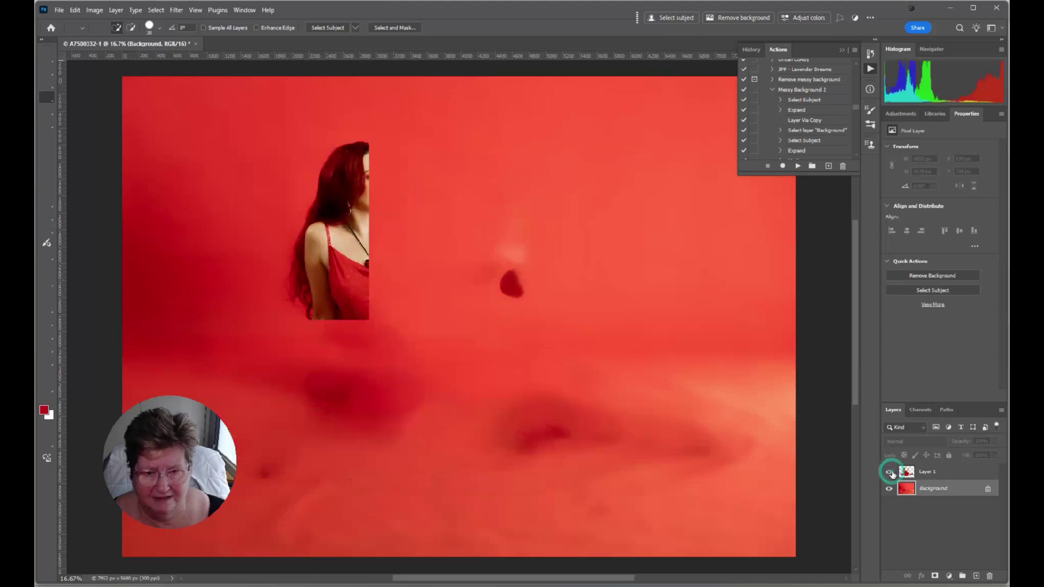
pyautogui.click(889, 473)
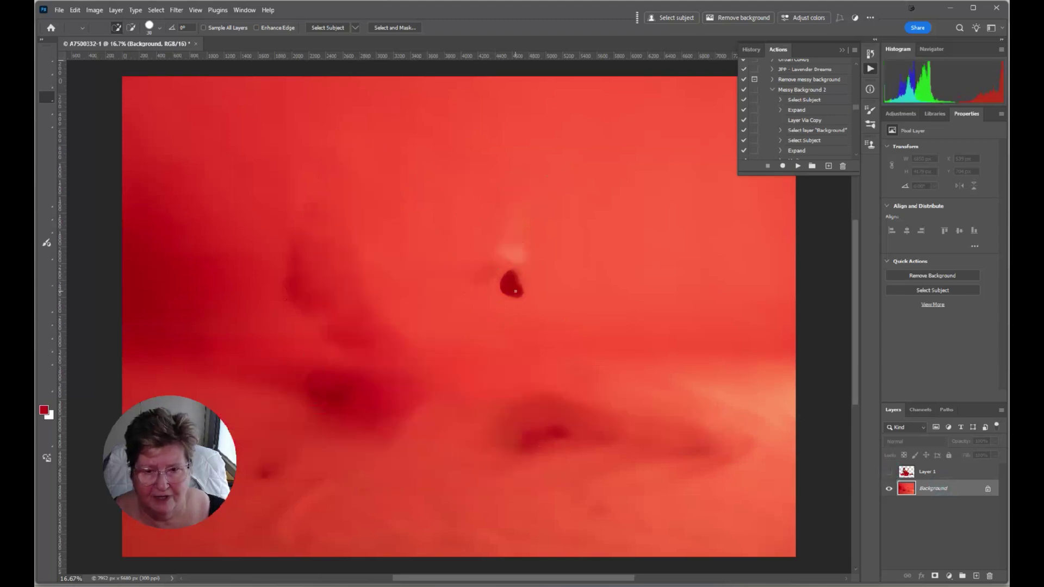
pyautogui.press('l')
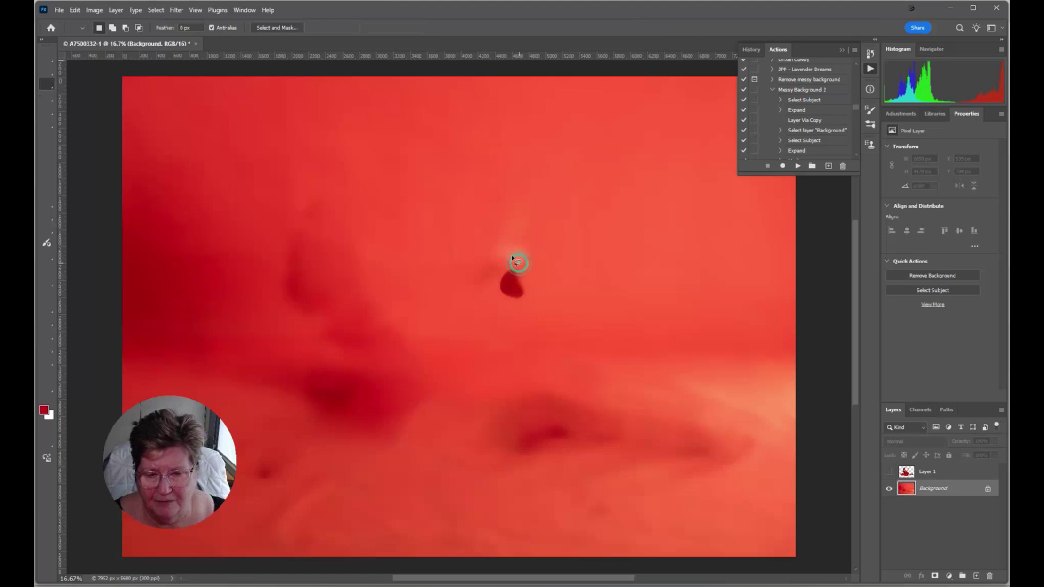
pyautogui.moveTo(517, 258)
pyautogui.mouseDown()
pyautogui.moveTo(547, 326)
pyautogui.moveTo(511, 249)
pyautogui.mouseUp()
pyautogui.rightClick(508, 283)
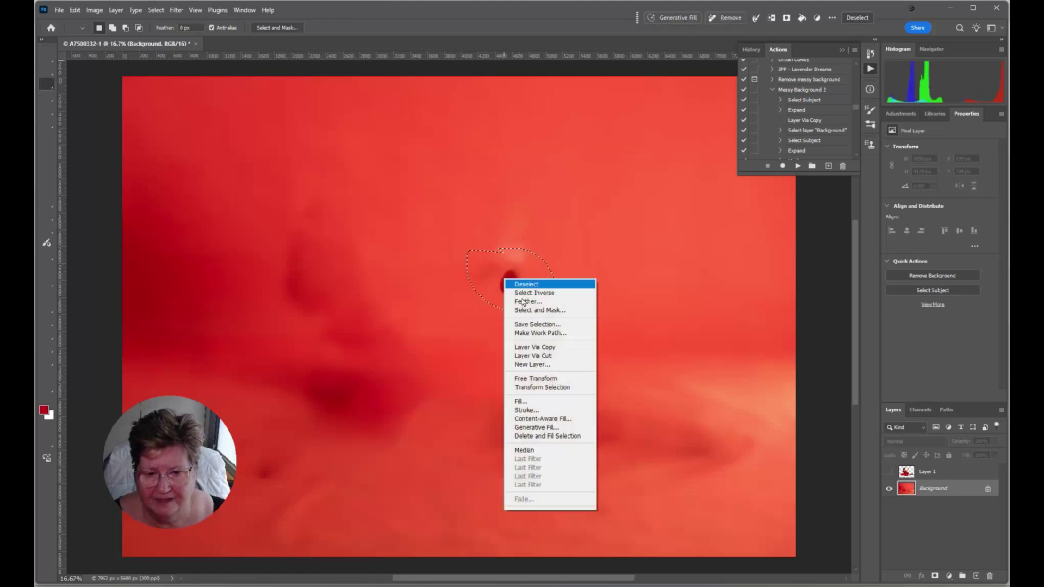
pyautogui.click(561, 436)
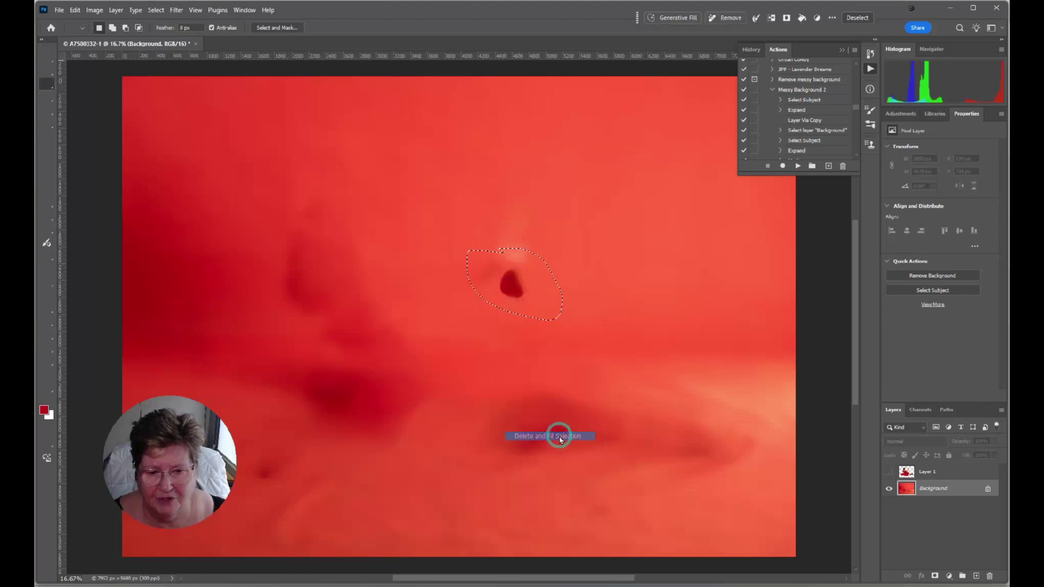
pyautogui.click(889, 472)
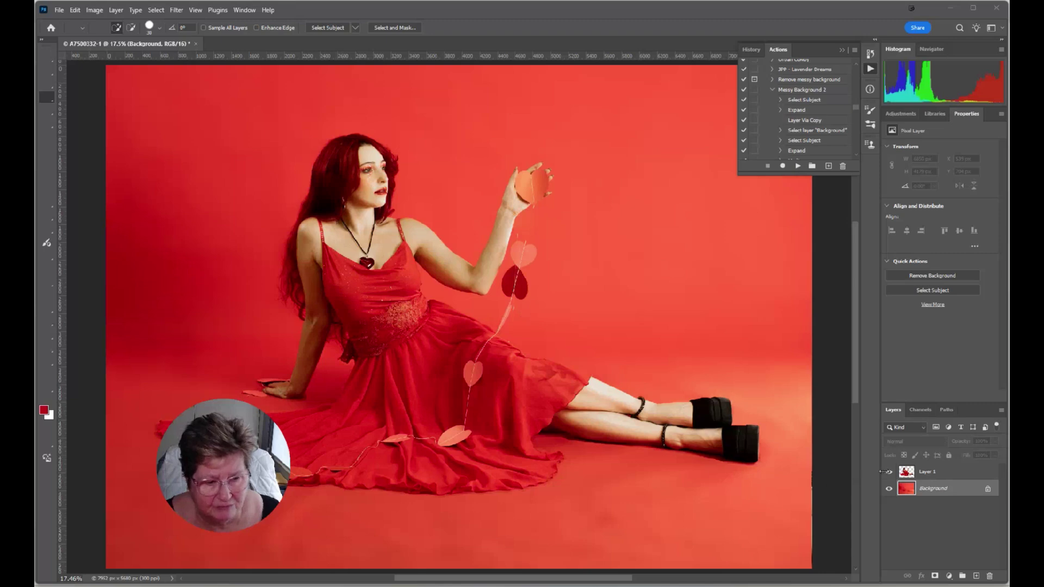
# Step: Hide the Background layer and add a blank layer mask to the woman's cut-out layer, Layer 1
pyautogui.click(912, 475)
pyautogui.click(888, 488)
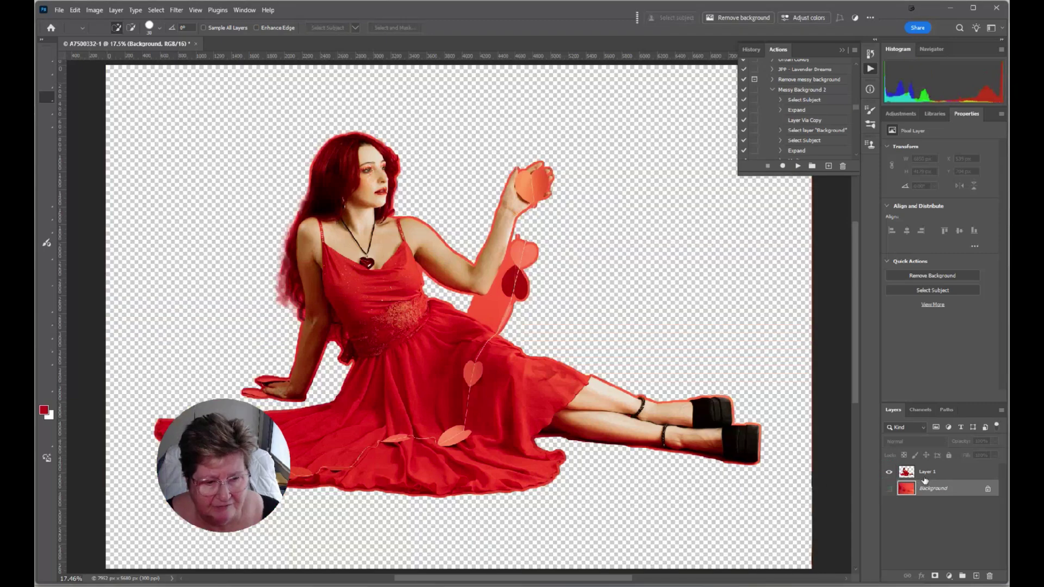
pyautogui.click(932, 473)
pyautogui.hotkey('ctrl', '+')
pyautogui.hotkey('ctrl', '+')
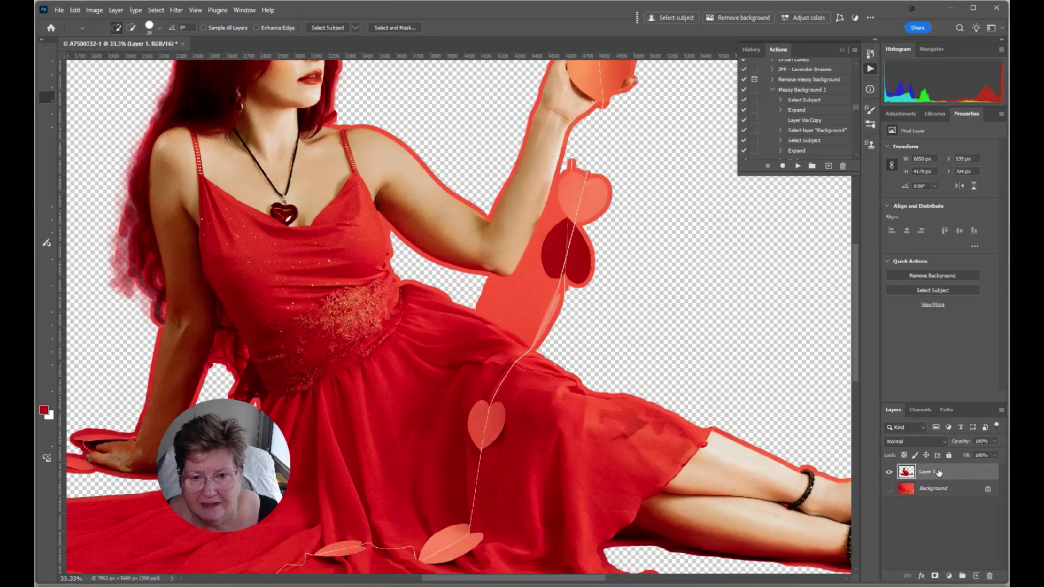
pyautogui.click(934, 575)
# Step: Reduce the soft brush to 150 px and paint black on the mask over the backdrop remnant below the raised elbow
pyautogui.press('b')
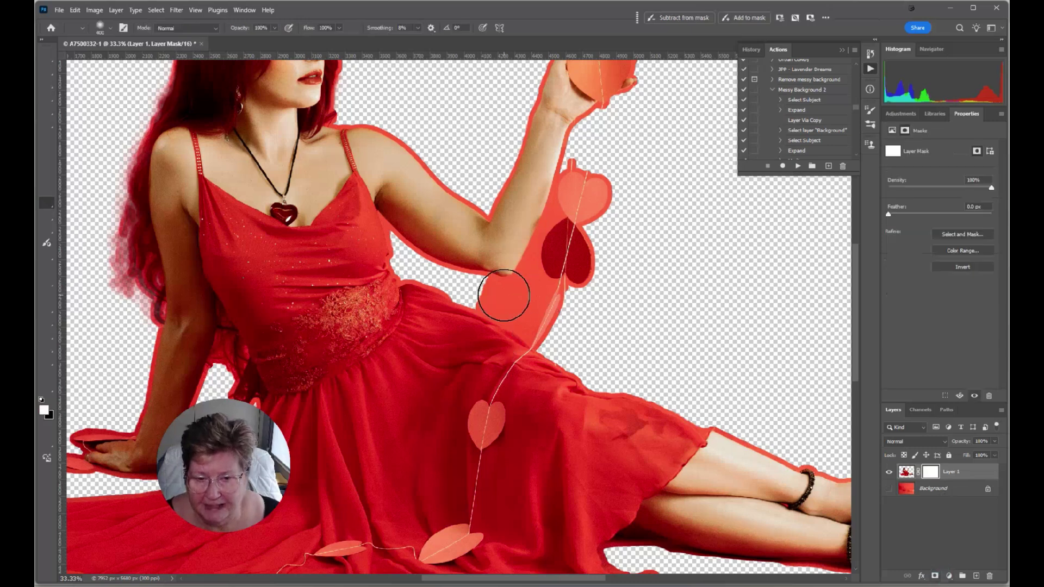
pyautogui.press('[')
pyautogui.press('[')
pyautogui.press('[')
pyautogui.press('[')
pyautogui.press('[')
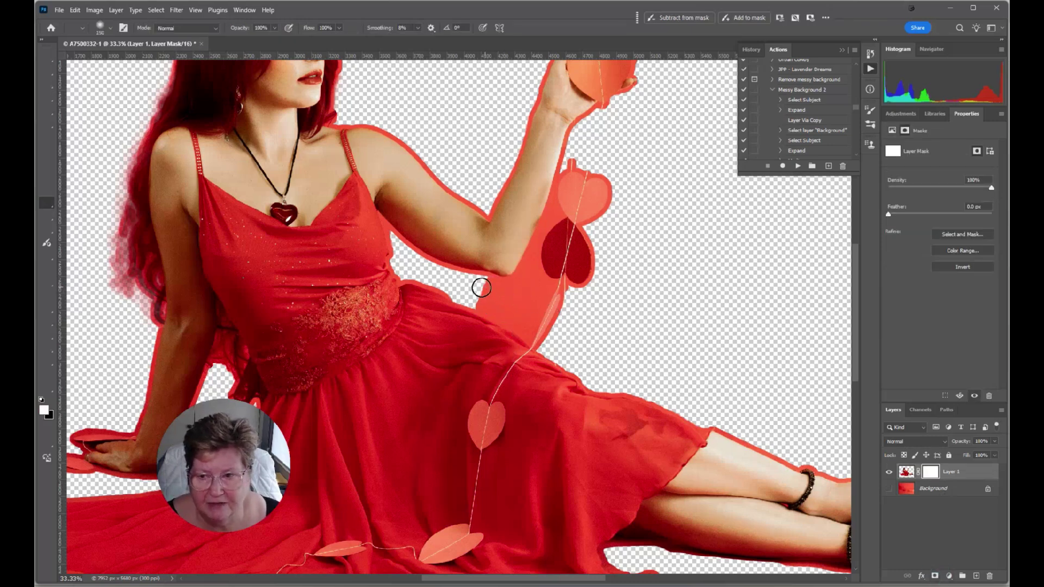
pyautogui.press('x')
pyautogui.moveTo(473, 284)
pyautogui.mouseDown()
pyautogui.moveTo(520, 290)
pyautogui.moveTo(478, 291)
pyautogui.mouseUp()
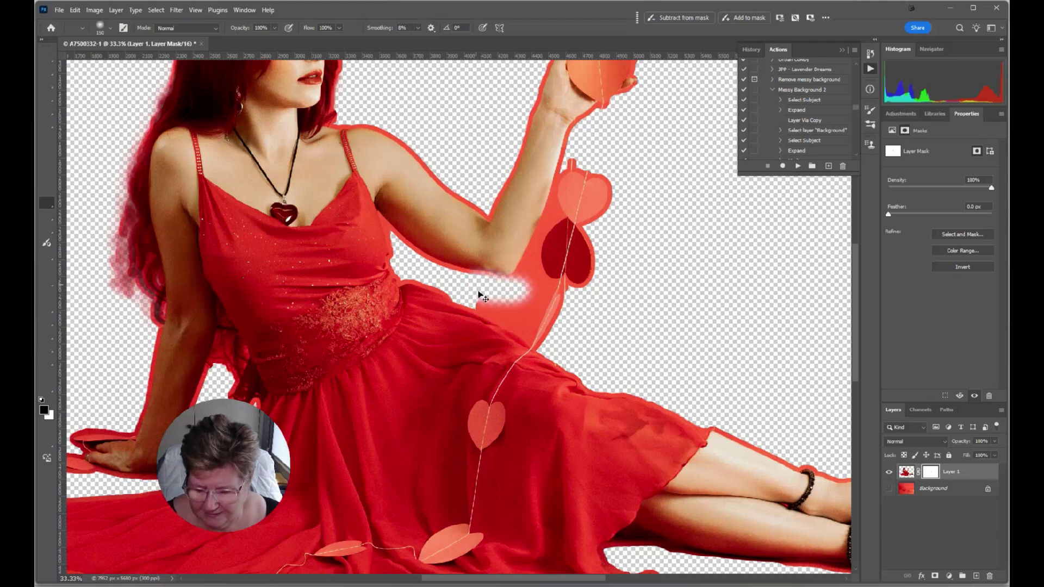
# Step: Set the brush hardness to 83% and mask out the backdrop remnant between the elbow, the skirt and the heart string
pyautogui.rightClick(478, 292)
pyautogui.click(586, 311)
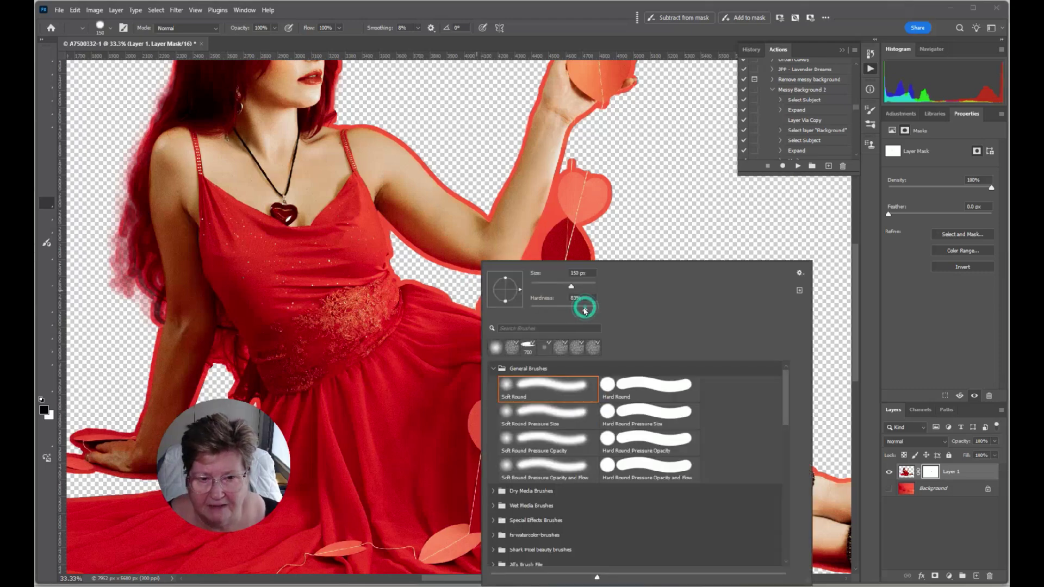
pyautogui.click(471, 285)
pyautogui.moveTo(525, 292)
pyautogui.mouseDown()
pyautogui.moveTo(522, 320)
pyautogui.moveTo(469, 295)
pyautogui.mouseUp()
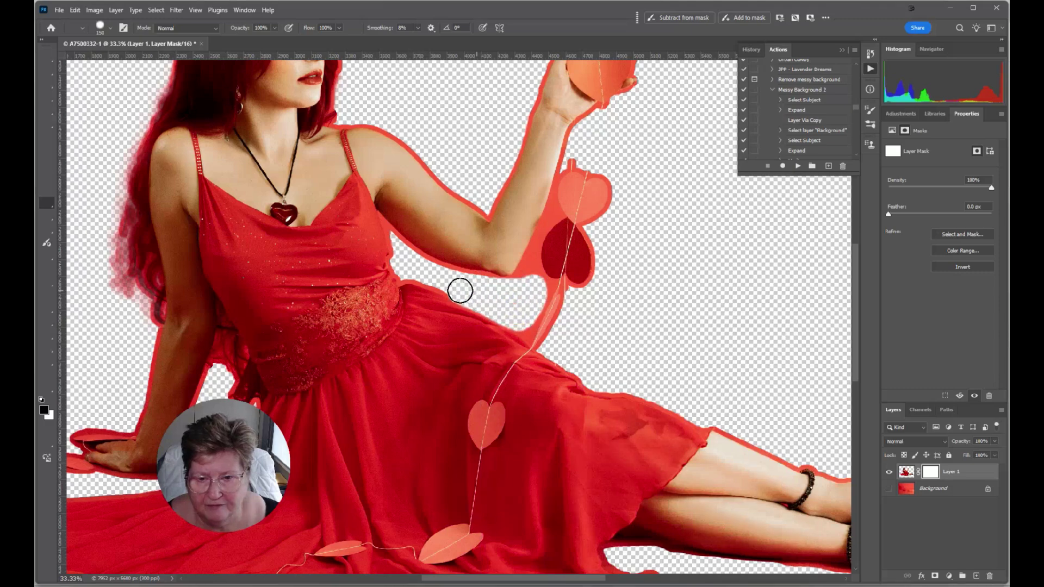
# Step: Check the cut-out's edges around the skirt, supporting hand and hair for leftovers, and show the Background layer again
pyautogui.moveTo(686, 372); pyautogui.dragTo(201, 145)
pyautogui.moveTo(103, 259); pyautogui.dragTo(848, 330)
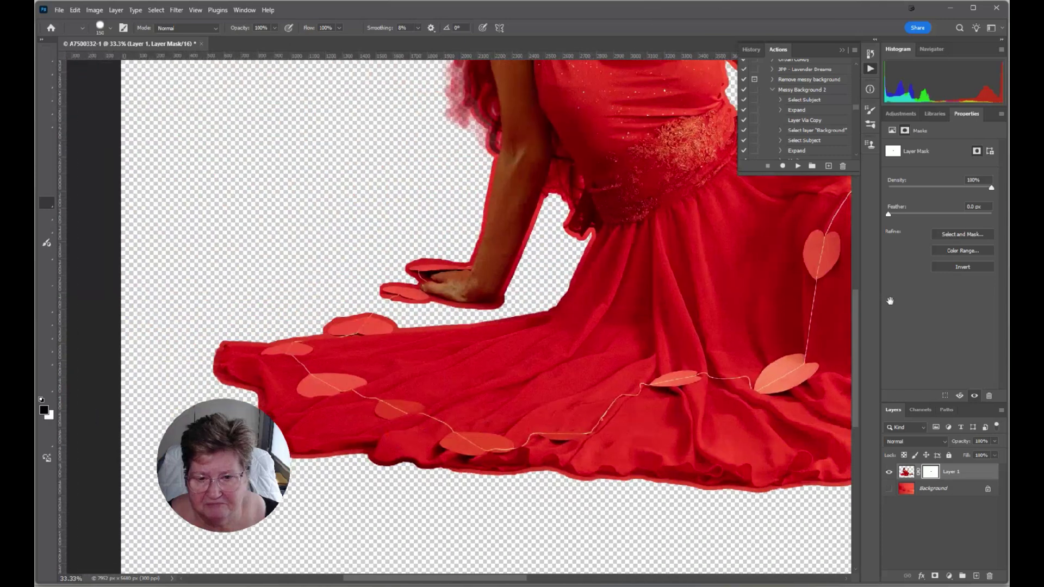
pyautogui.moveTo(620, 242); pyautogui.dragTo(539, 383)
pyautogui.moveTo(625, 207); pyautogui.dragTo(587, 412)
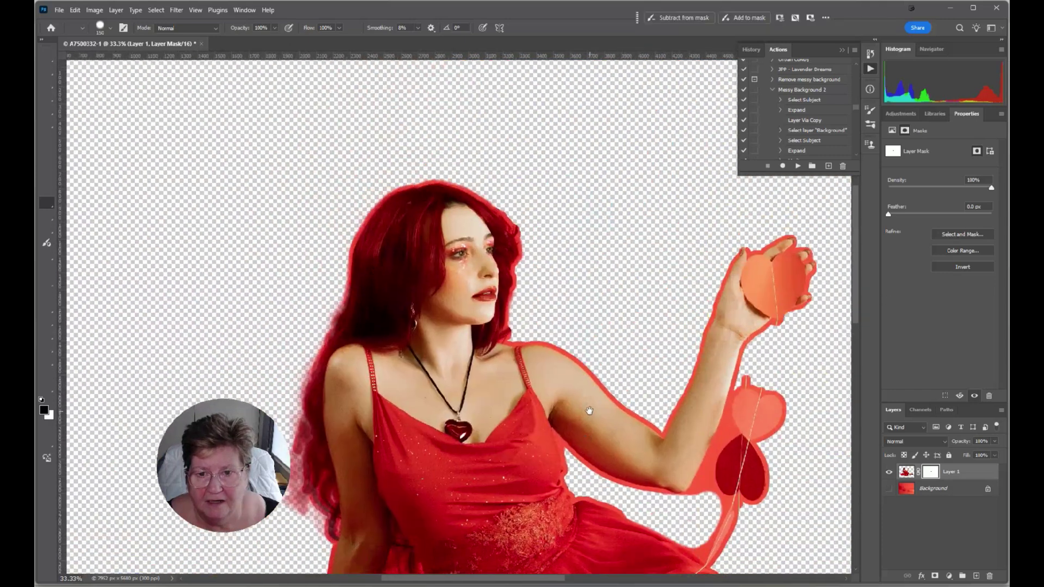
pyautogui.moveTo(643, 350); pyautogui.dragTo(610, 304)
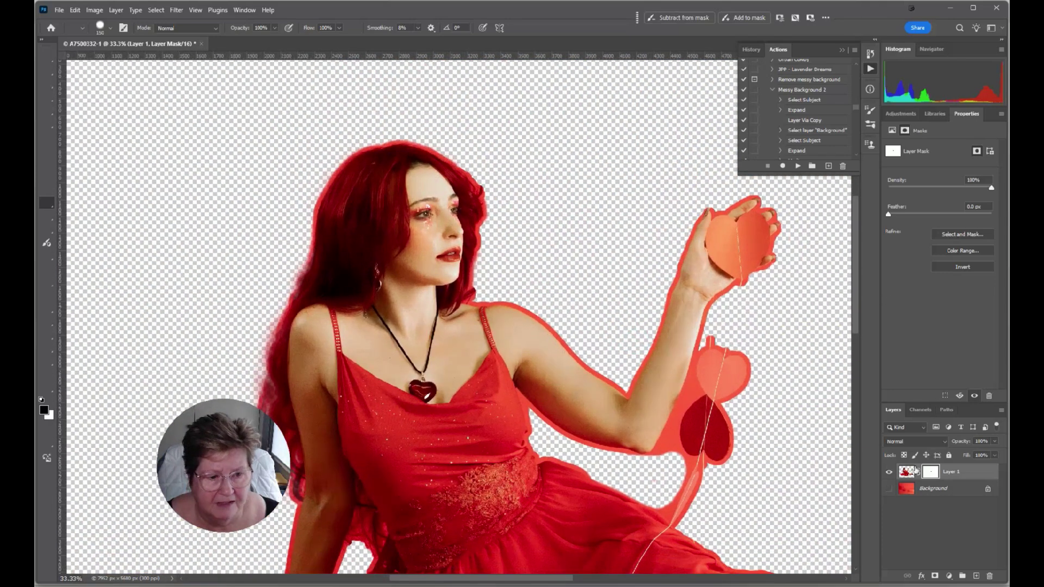
pyautogui.click(887, 491)
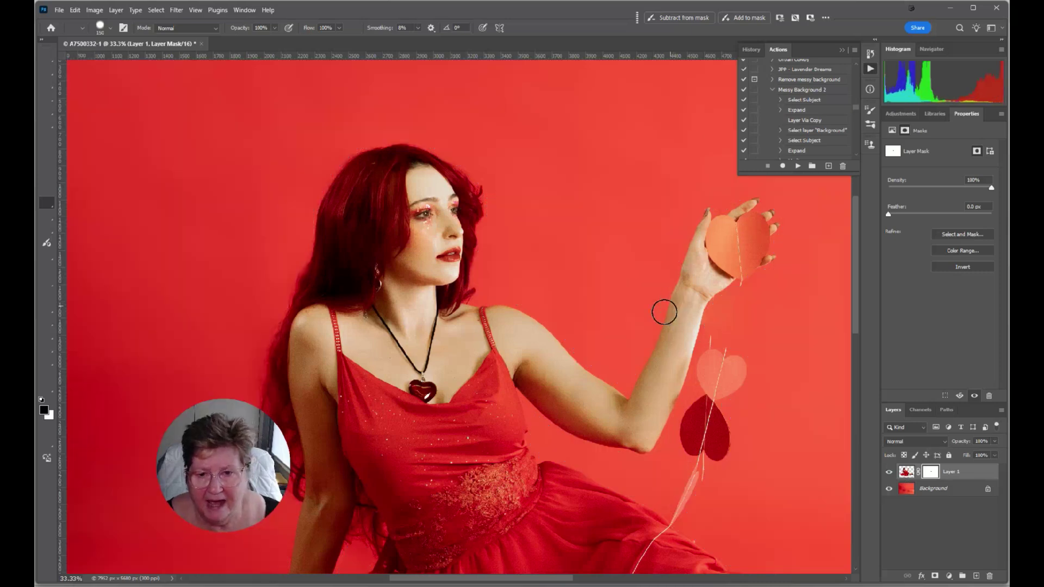
# Step: Check the composite around the hem, floor and shoes, and stamp all visible layers into a new merged layer
pyautogui.moveTo(549, 443); pyautogui.dragTo(431, 300)
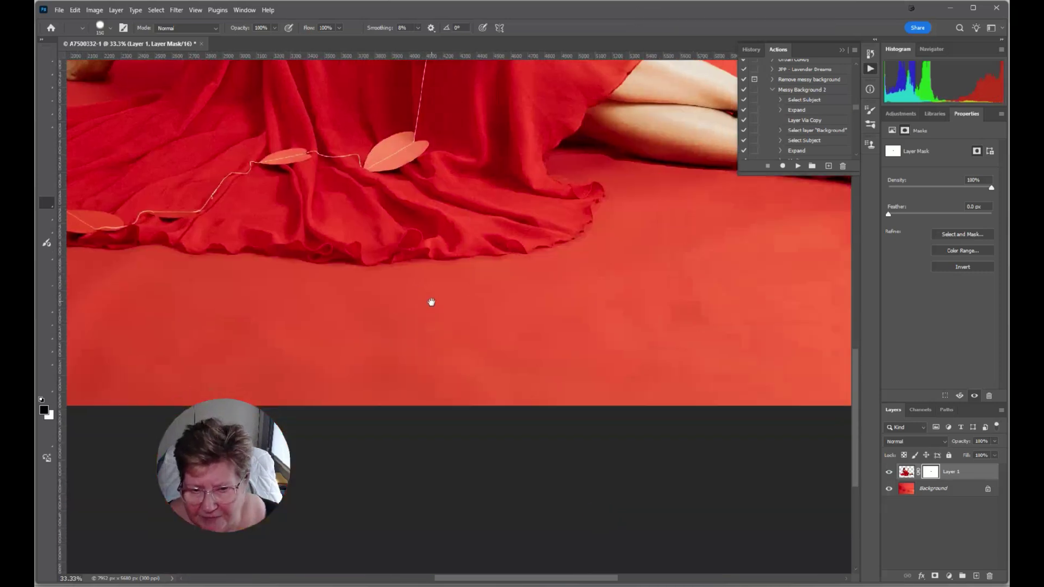
pyautogui.moveTo(717, 250); pyautogui.dragTo(524, 340)
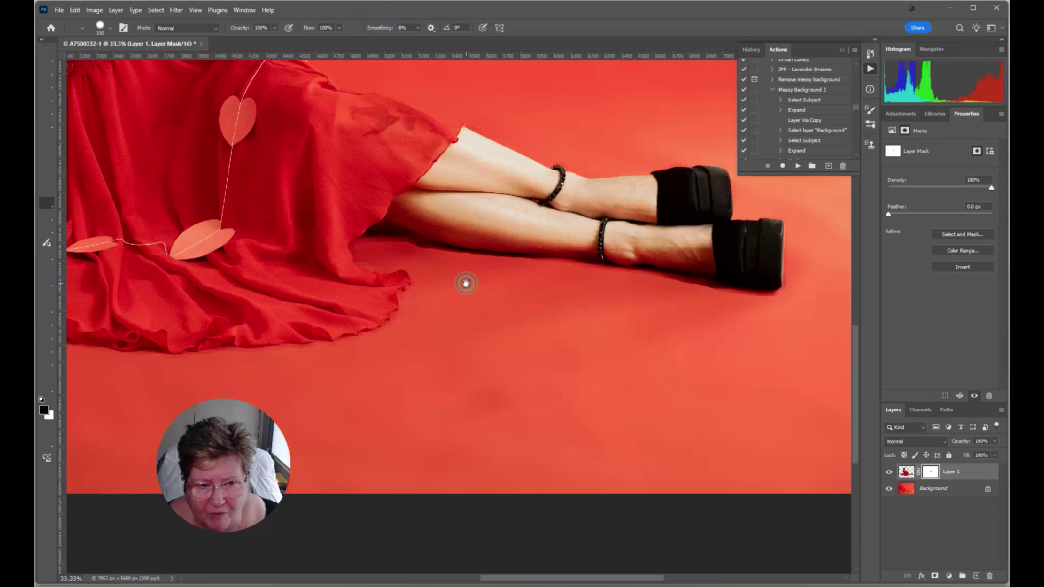
pyautogui.moveTo(466, 283); pyautogui.dragTo(729, 433)
pyautogui.moveTo(408, 379)
pyautogui.mouseDown()
pyautogui.moveTo(630, 410)
pyautogui.moveTo(463, 415)
pyautogui.mouseUp()
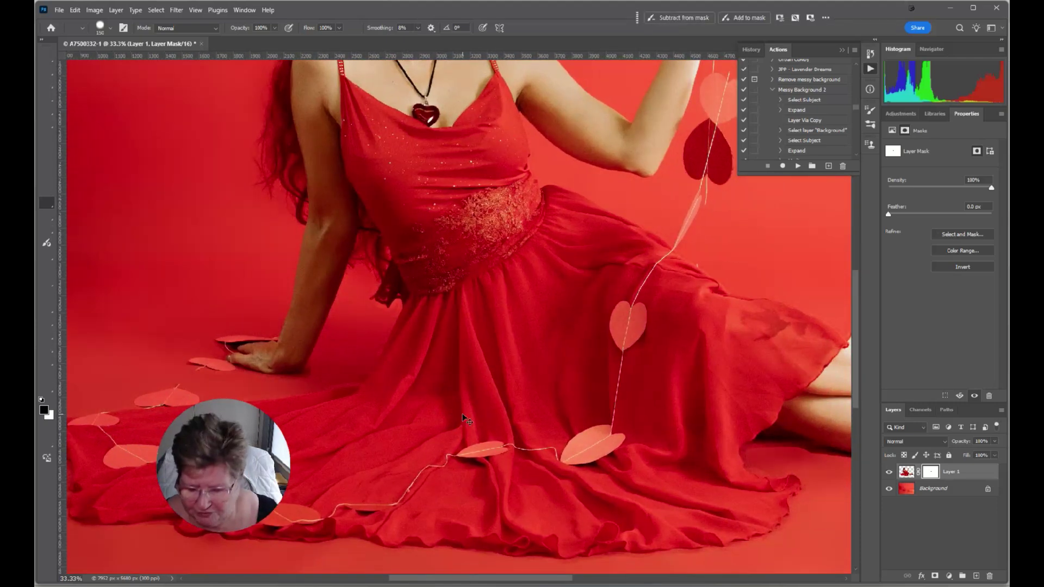
pyautogui.hotkey('ctrl', 'alt', 'shift', 'e')
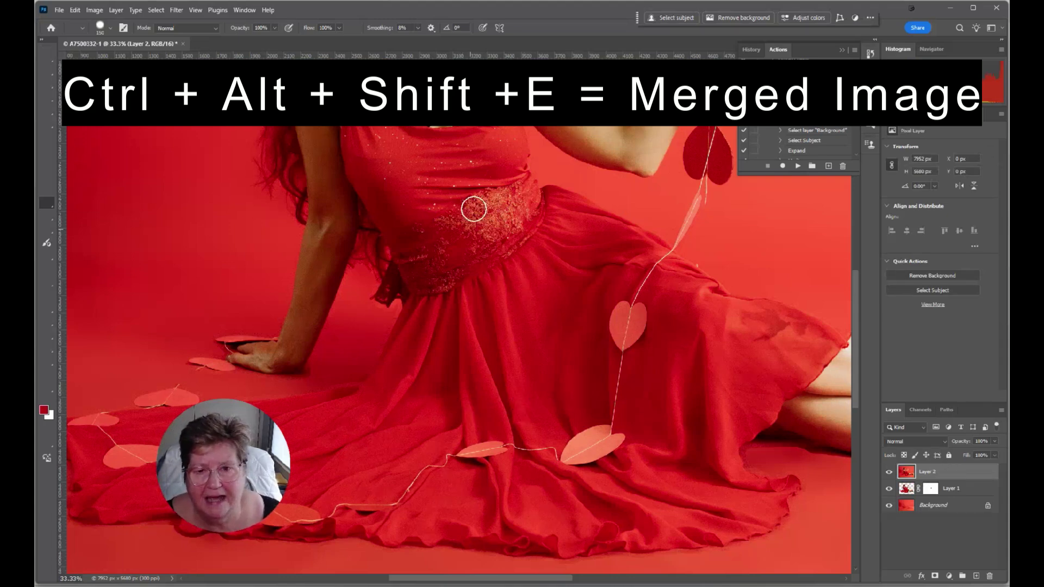
# Step: Play the Messy Background 2 action on the original portrait and toggle the cut-out layer to check the smoothed backdrop
pyautogui.scroll(5, 451, 250)
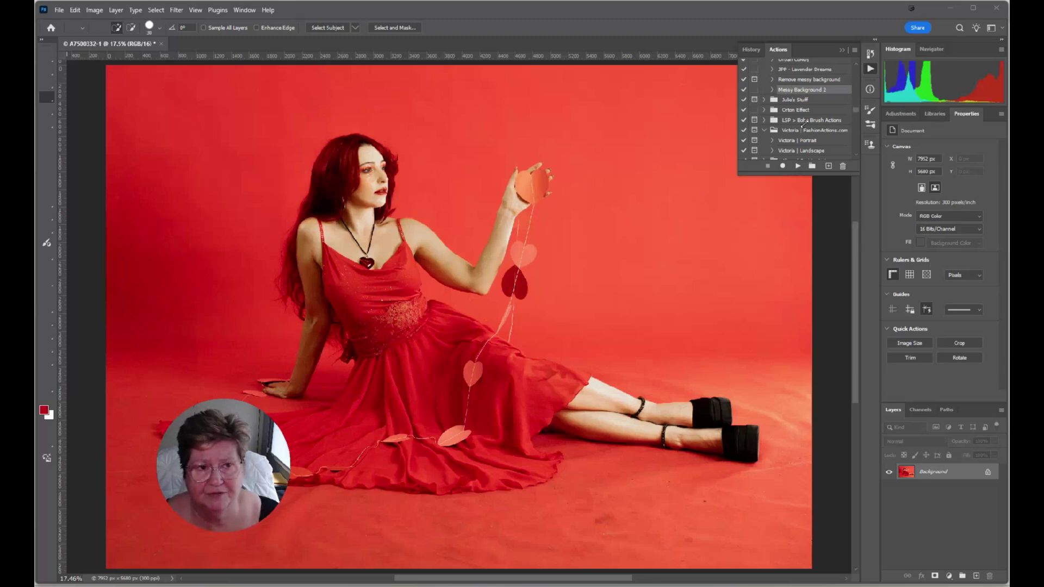
pyautogui.click(797, 166)
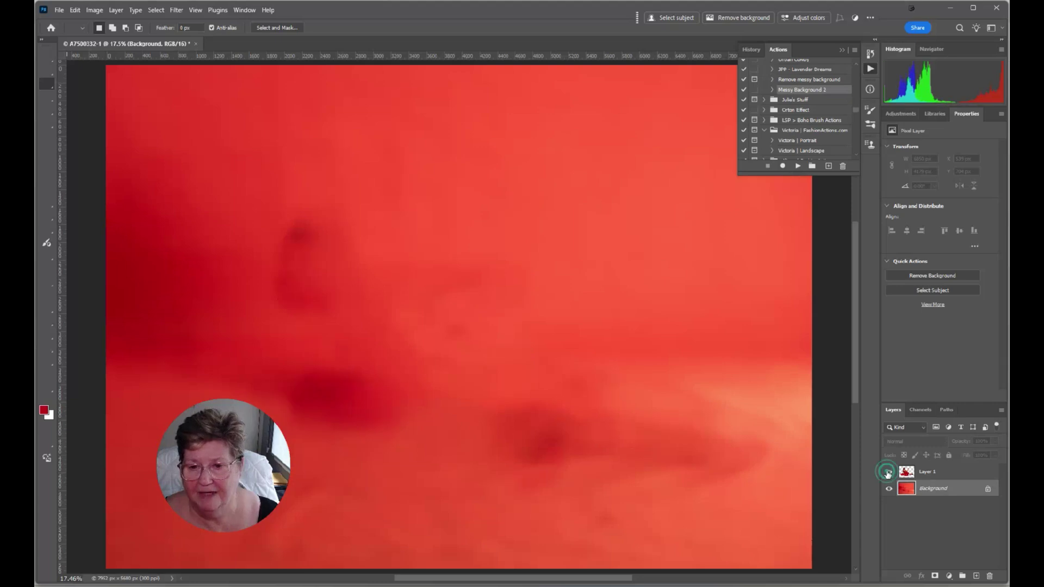
pyautogui.click(888, 471)
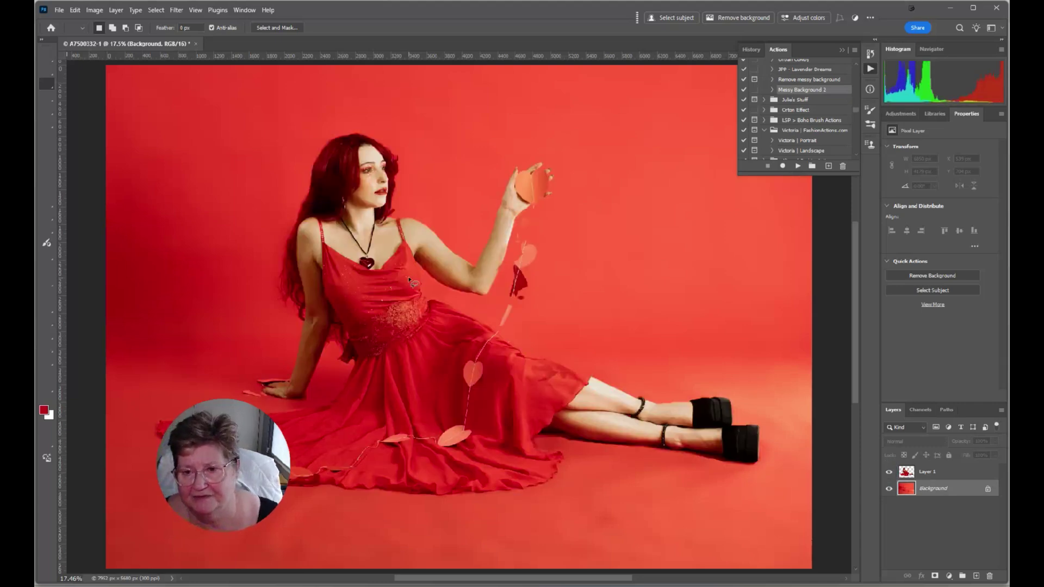
pyautogui.click(890, 473)
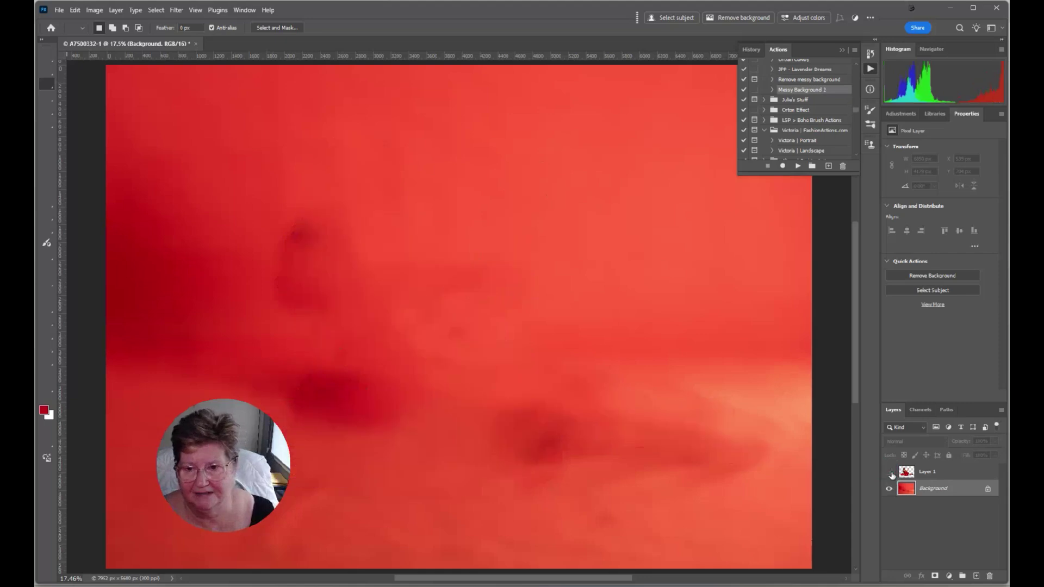
pyautogui.click(890, 473)
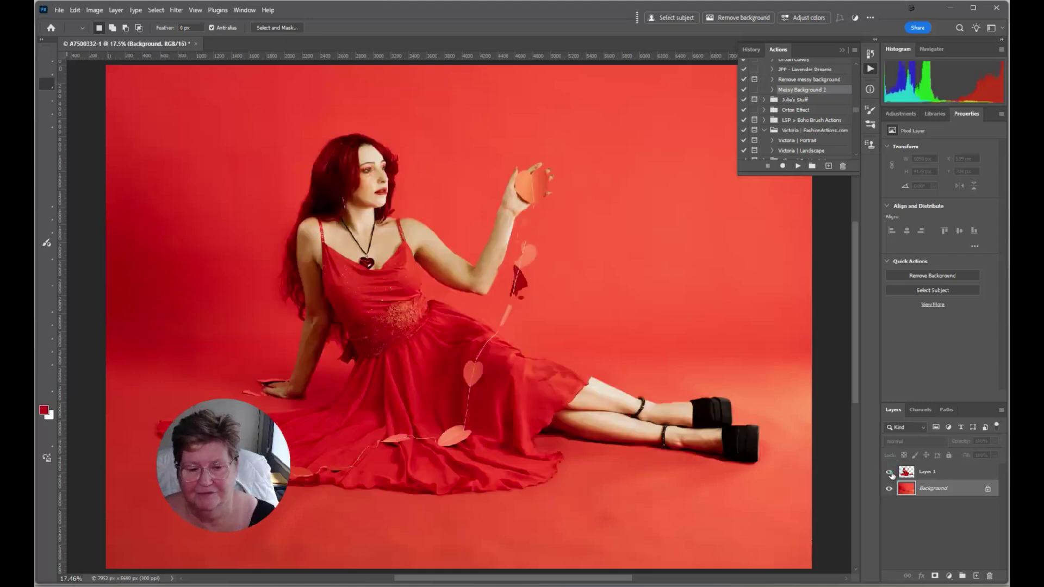